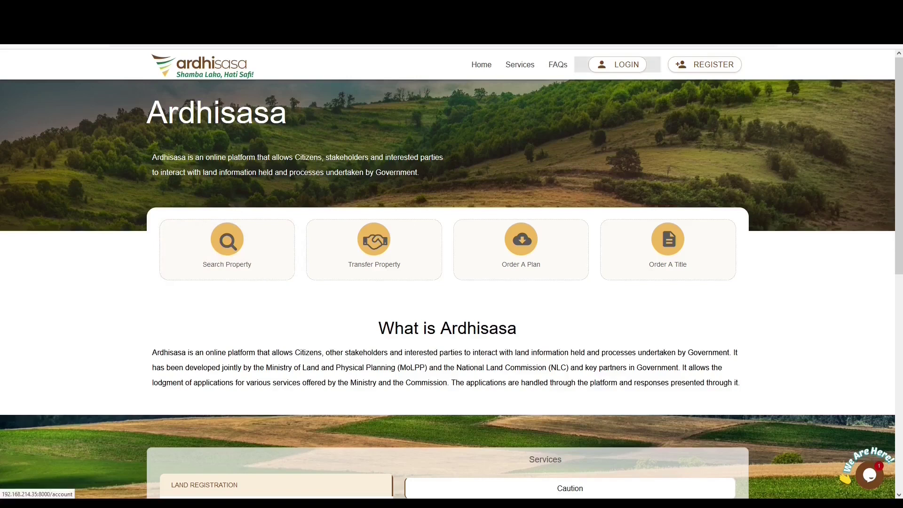
# Enter the account ID and password on the login page and submit them
pyautogui.click(616, 64)
pyautogui.press('Tab')
pyautogui.write('****')
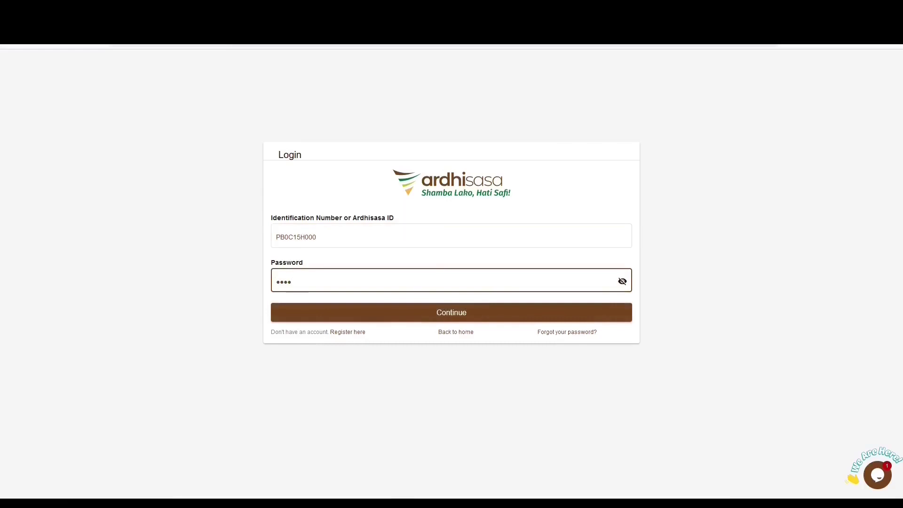
pyautogui.write('****')
pyautogui.click(344, 319)
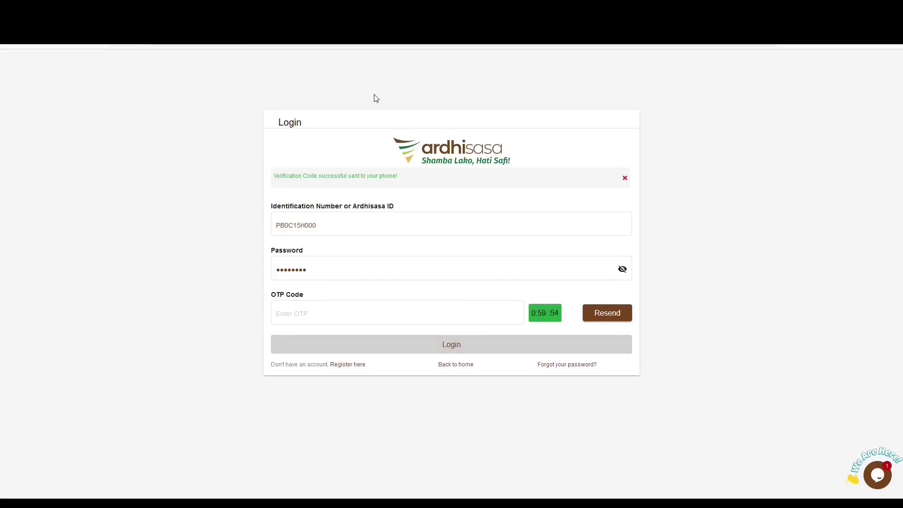
# Enter the phone verification code to complete the login
pyautogui.click(338, 309)
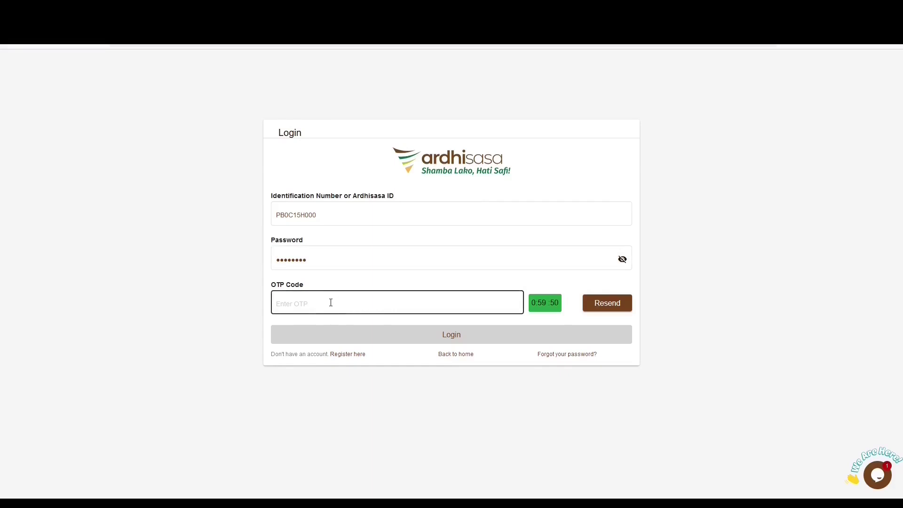
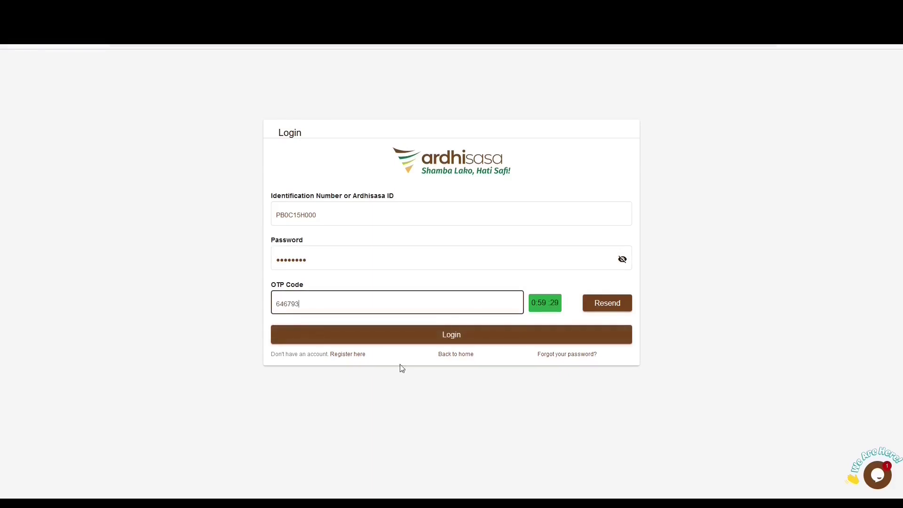
pyautogui.click(397, 343)
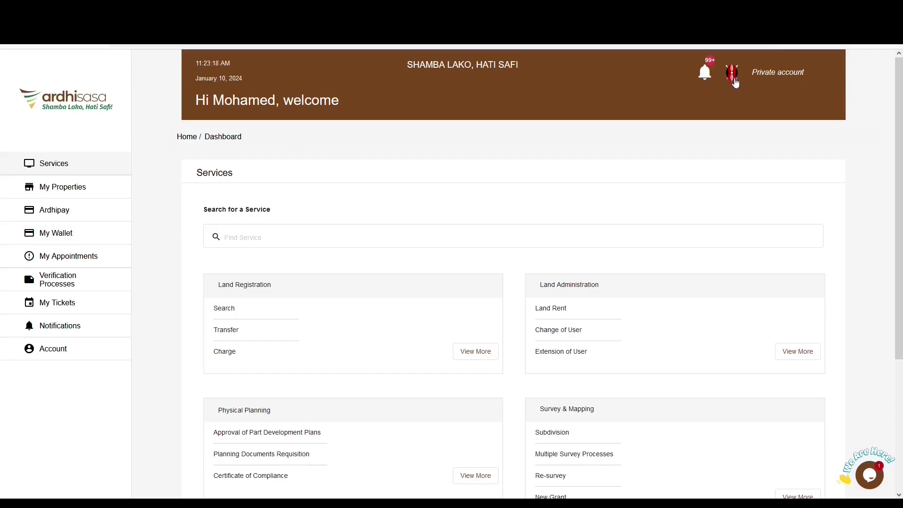
# Switch from the private account to the Advocate Account using the profile menu
pyautogui.click(732, 76)
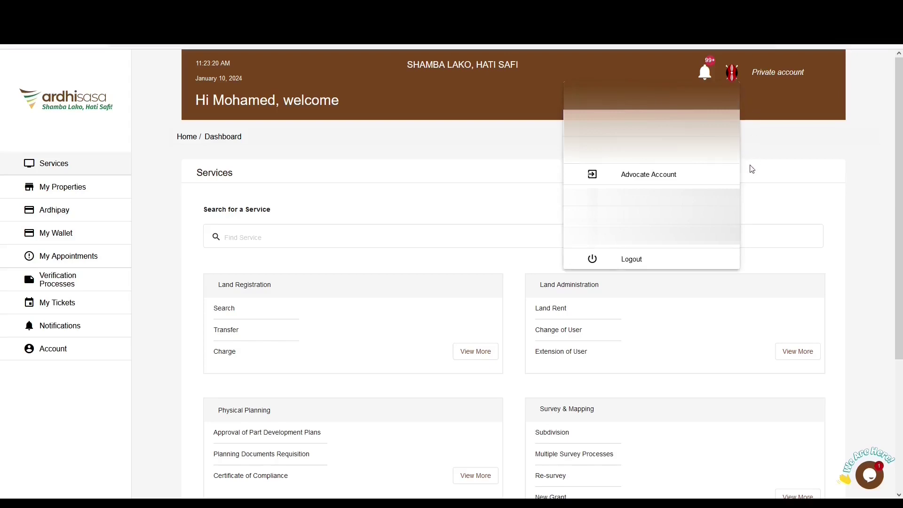
pyautogui.click(685, 177)
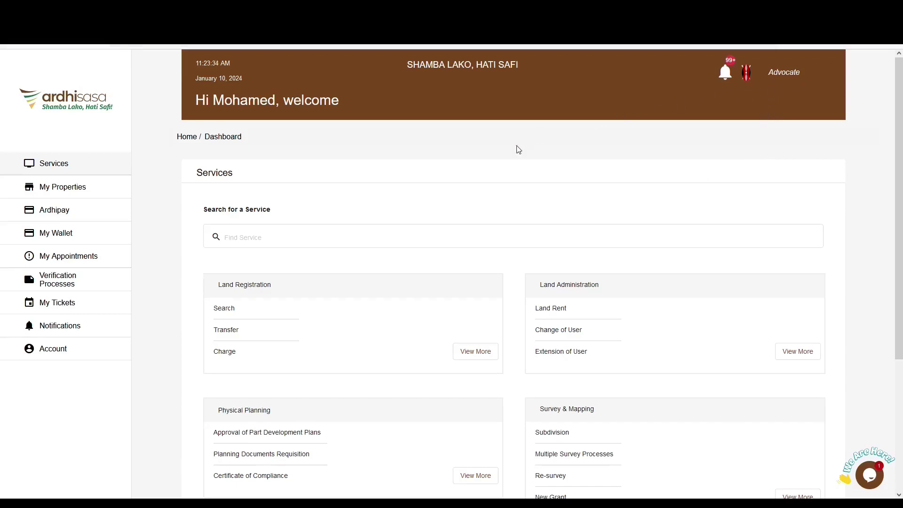
# Go to Land Registration, then Charge, then Partial Discharge of Charge applications
pyautogui.scroll(-1, 512, 292)
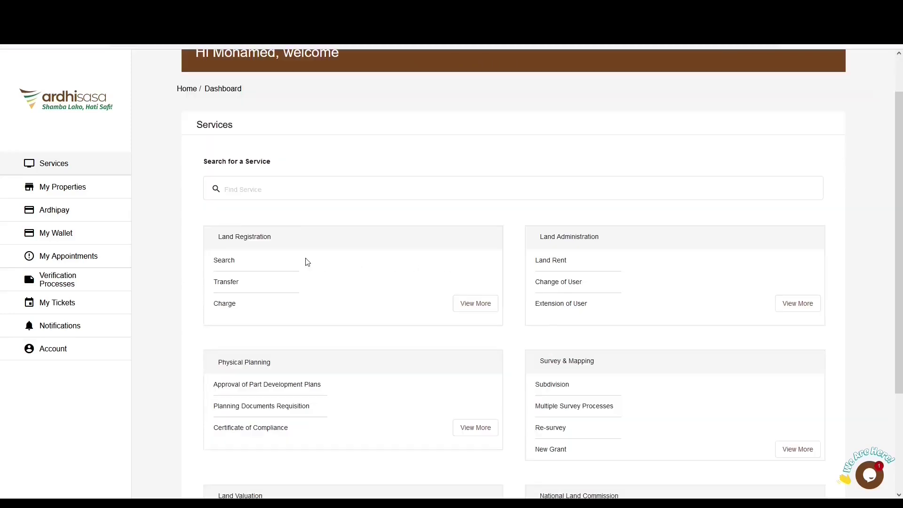
pyautogui.click(464, 309)
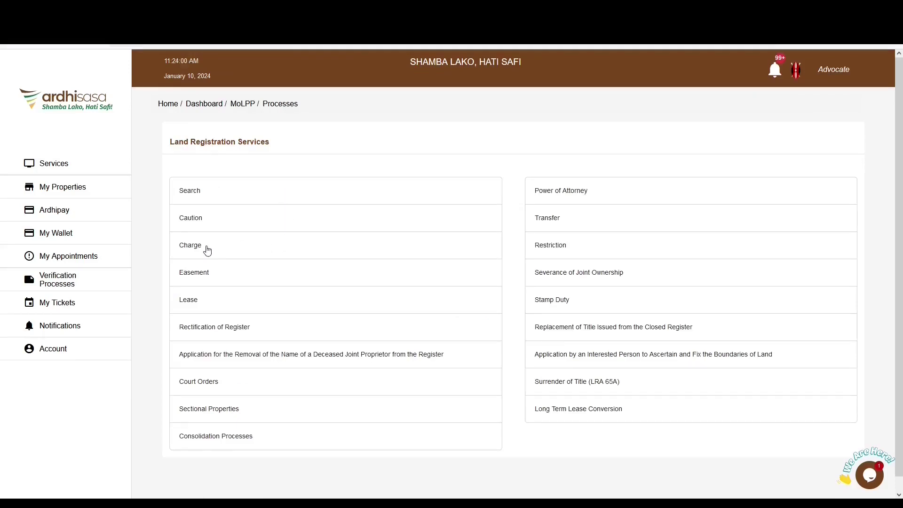
pyautogui.click(207, 250)
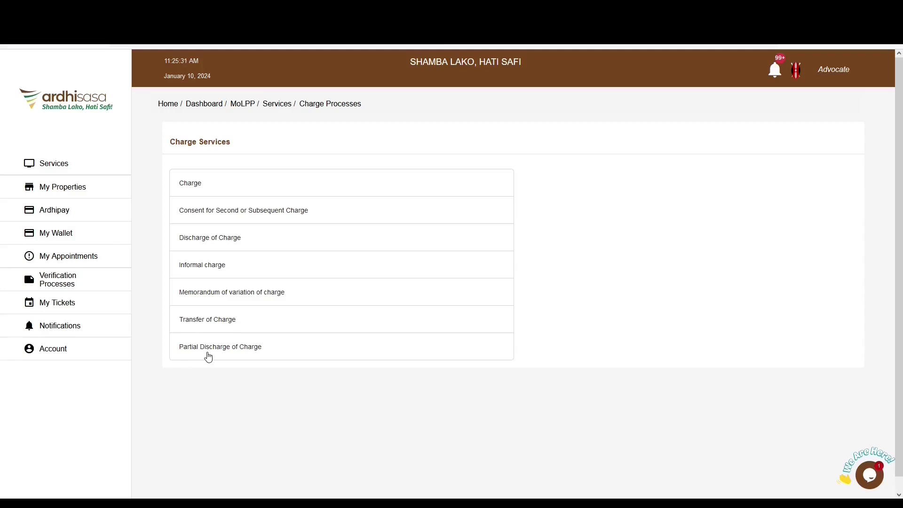
pyautogui.click(208, 356)
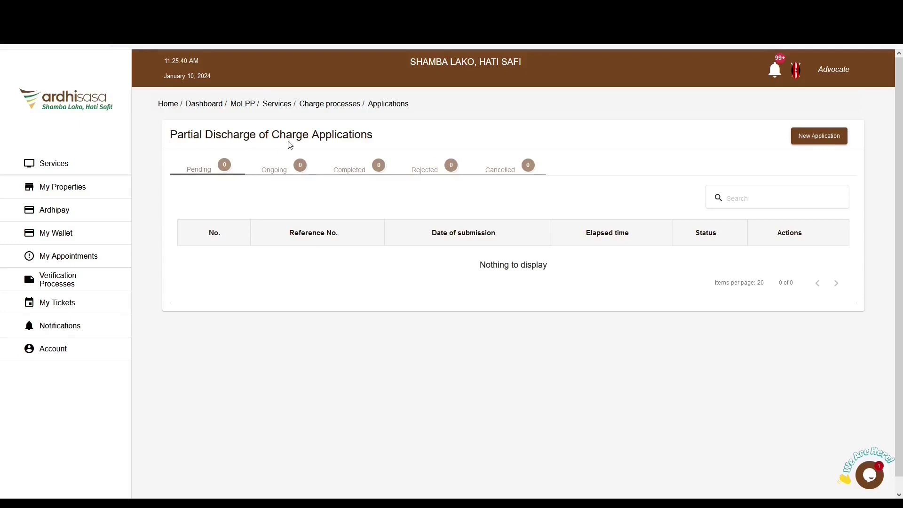
# Check the Pending, Ongoing, Completed, Rejected and Cancelled tabs twice, confirming each shows 0
pyautogui.click(204, 176)
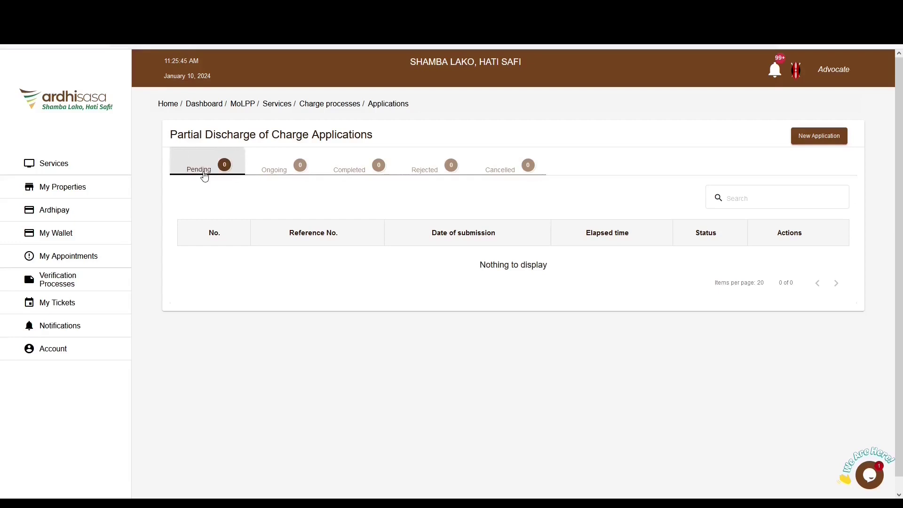
pyautogui.click(267, 175)
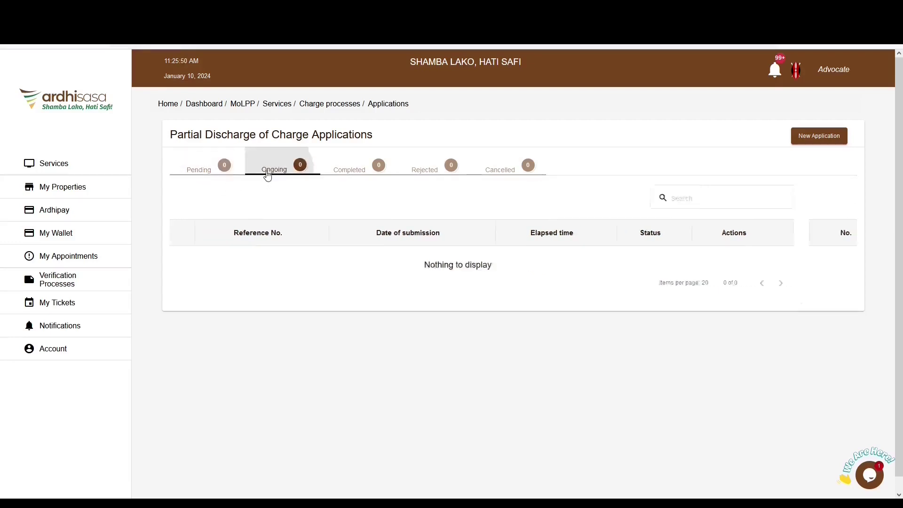
pyautogui.click(339, 171)
pyautogui.click(423, 171)
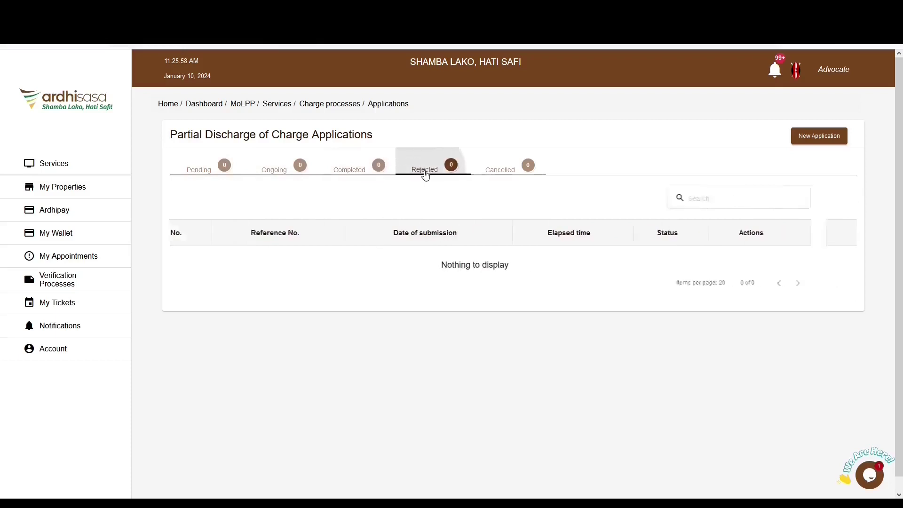
pyautogui.click(506, 173)
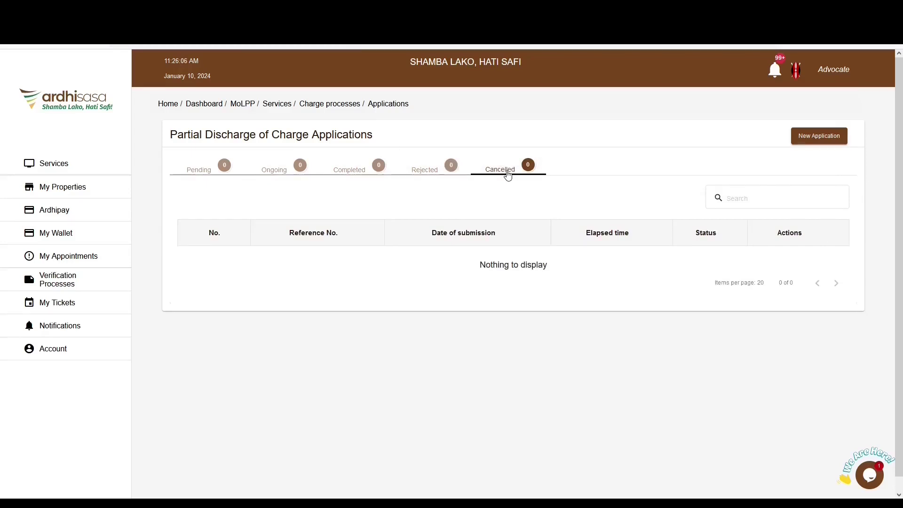
pyautogui.click(196, 174)
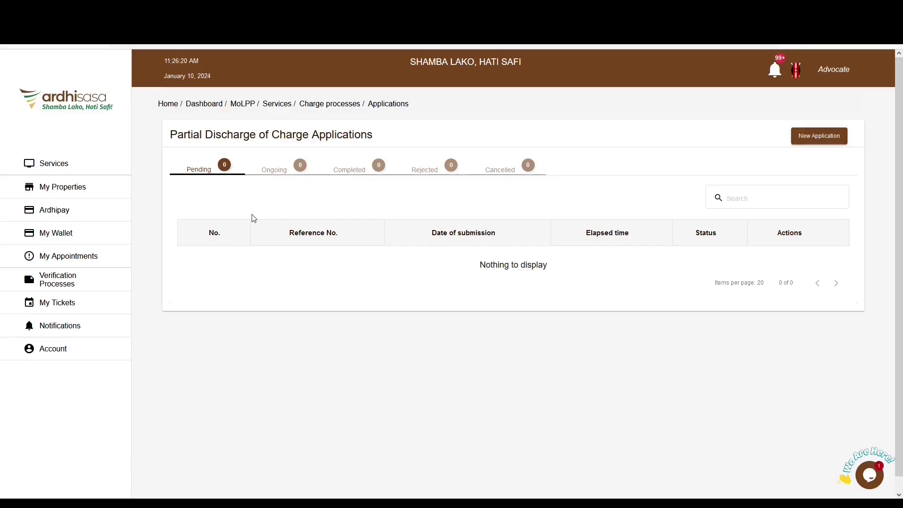
pyautogui.click(265, 175)
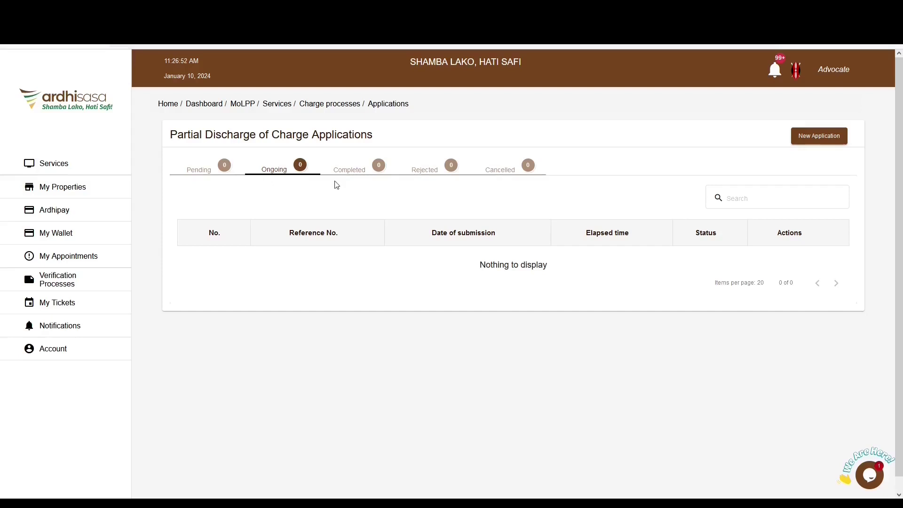
pyautogui.click(351, 174)
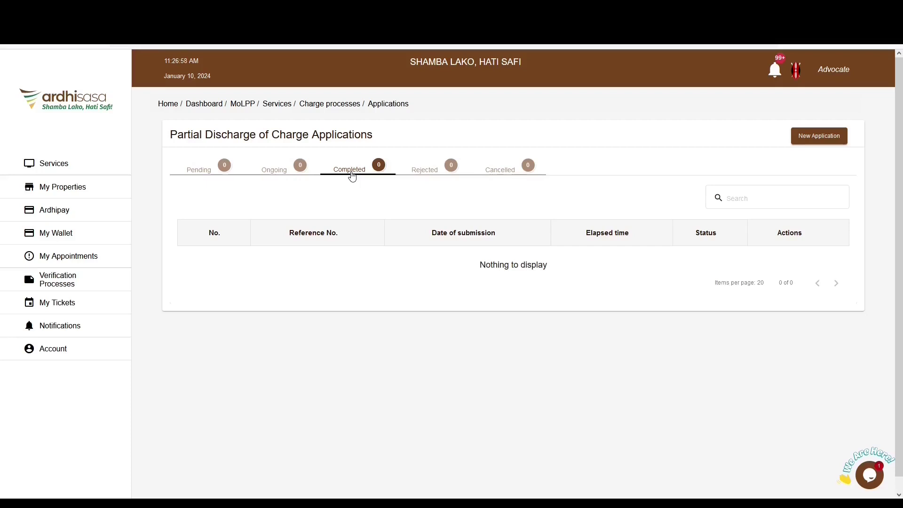
pyautogui.click(424, 175)
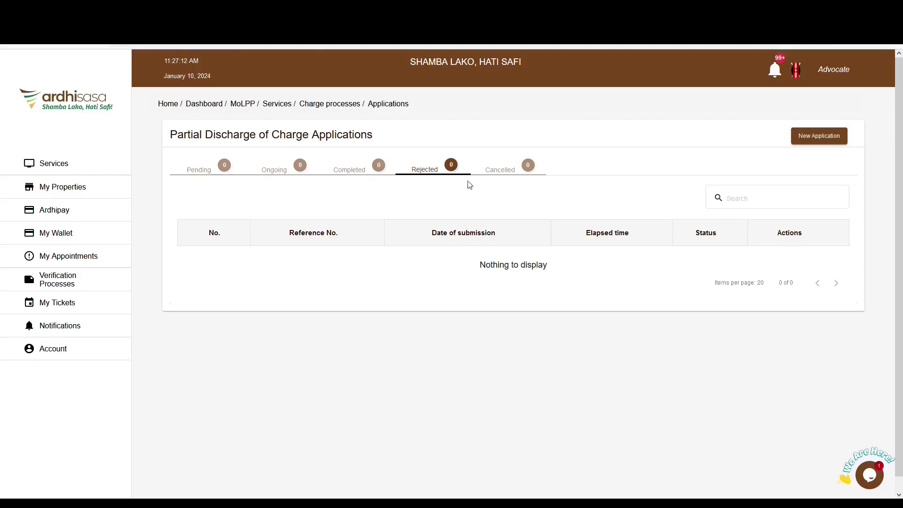
pyautogui.click(503, 173)
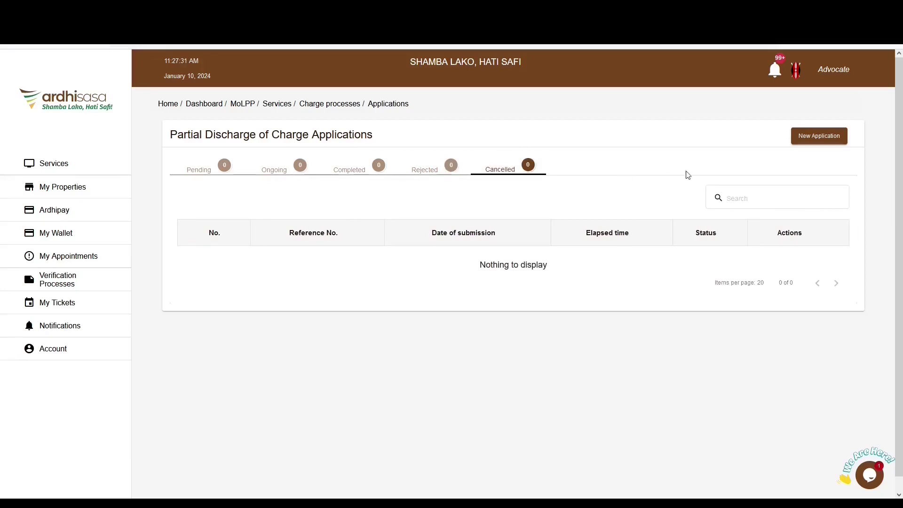
# Start a new Partial Discharge of Charge application and expand the charge, execution and actors FAQs
pyautogui.click(811, 147)
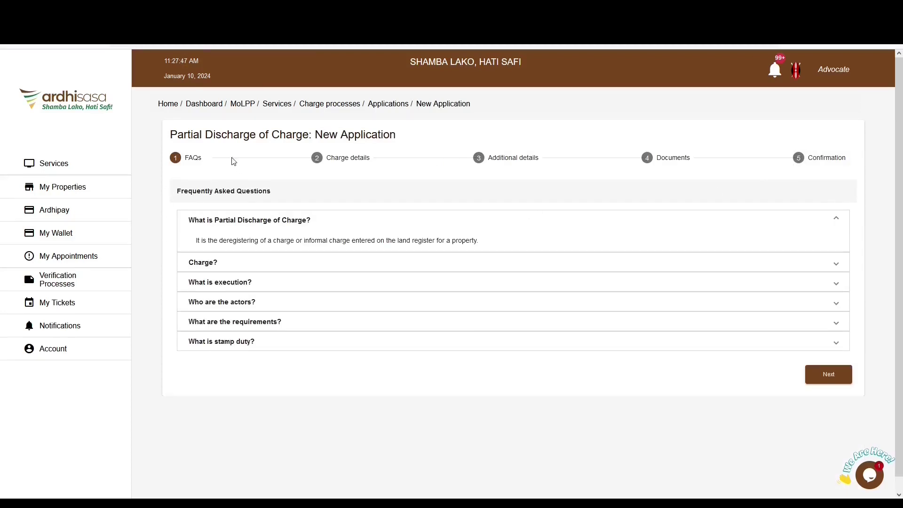
pyautogui.click(196, 170)
pyautogui.click(211, 262)
pyautogui.click(270, 308)
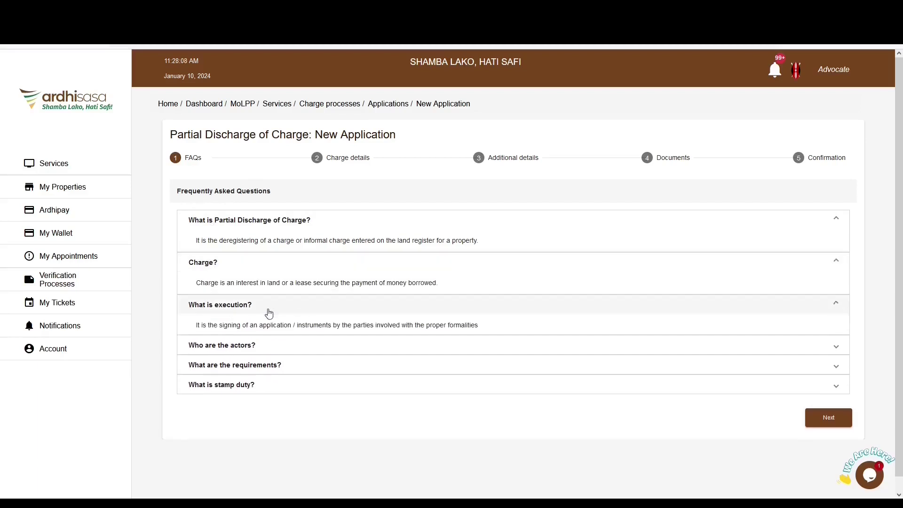
pyautogui.click(254, 346)
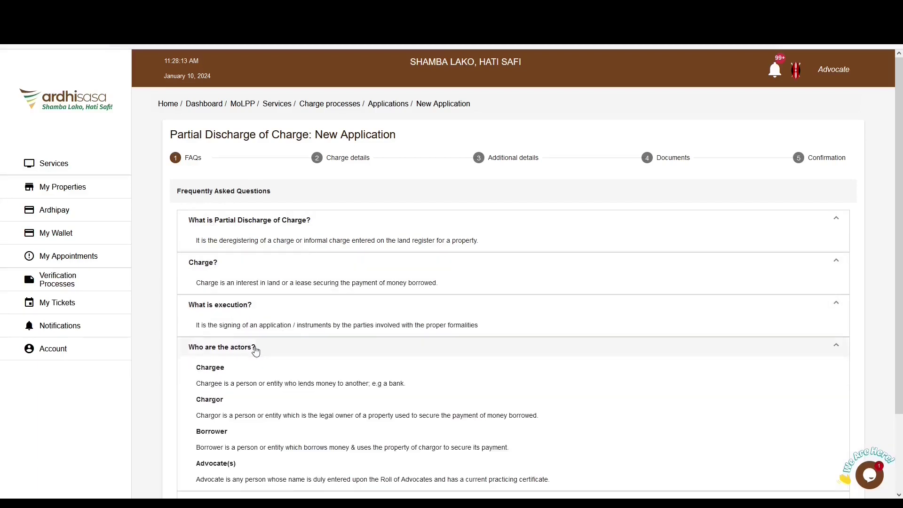
# Expand the application requirements and stamp duty FAQs, then continue to charge details
pyautogui.scroll(-2, 272, 411)
pyautogui.click(275, 413)
pyautogui.scroll(-3, 275, 412)
pyautogui.click(282, 407)
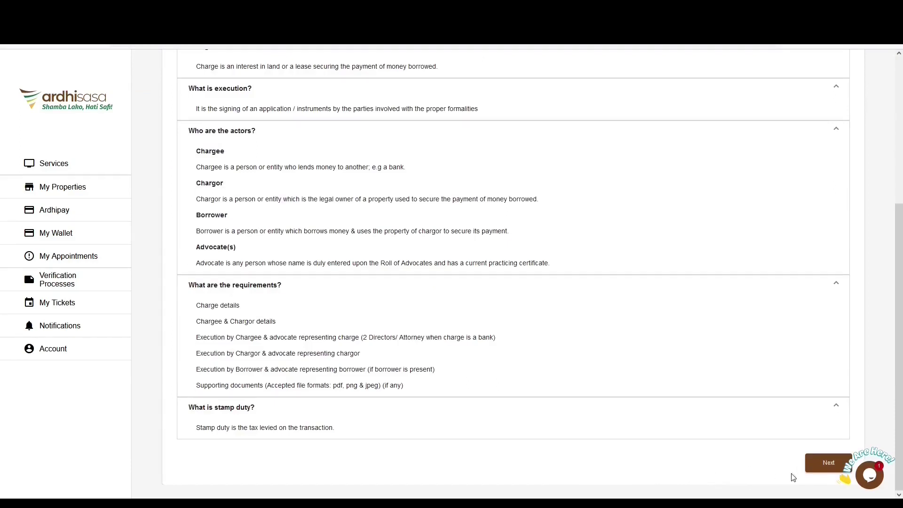
pyautogui.click(821, 471)
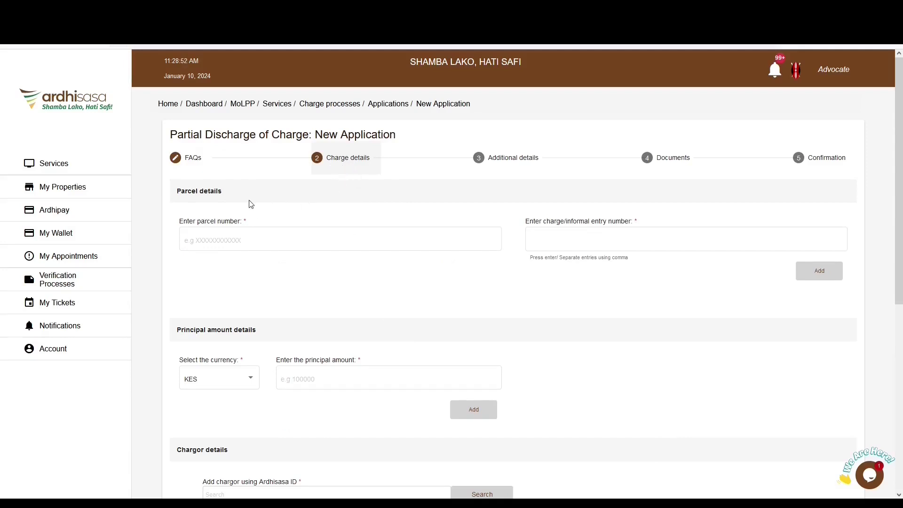
# Add parcel NAIROBI/BLOCK120 with charge entry 2 to the parcel table
pyautogui.click(212, 240)
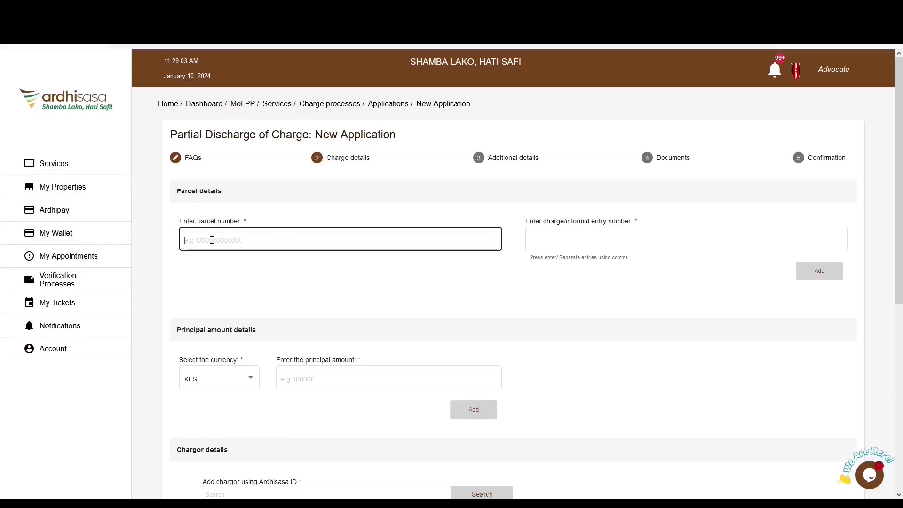
pyautogui.write('NAIRO')
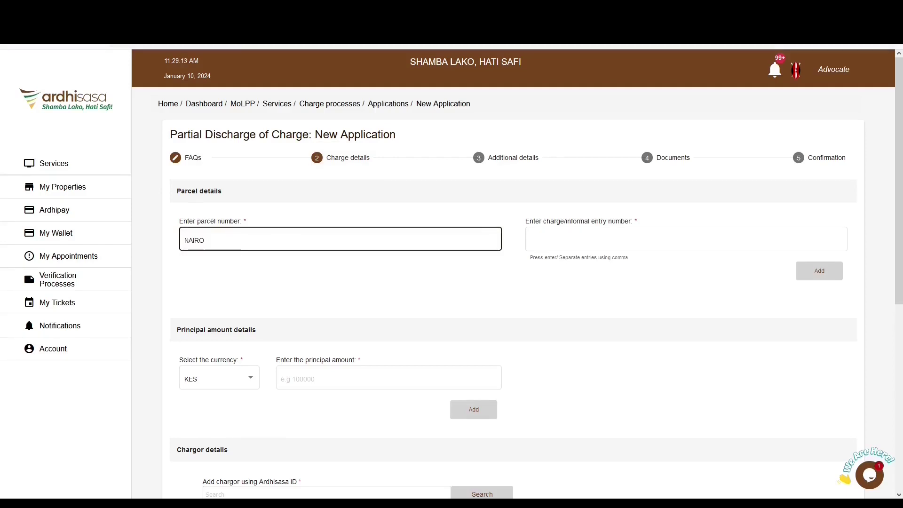
pyautogui.write('BI/BLOCK120')
pyautogui.click(538, 247)
pyautogui.click(538, 240)
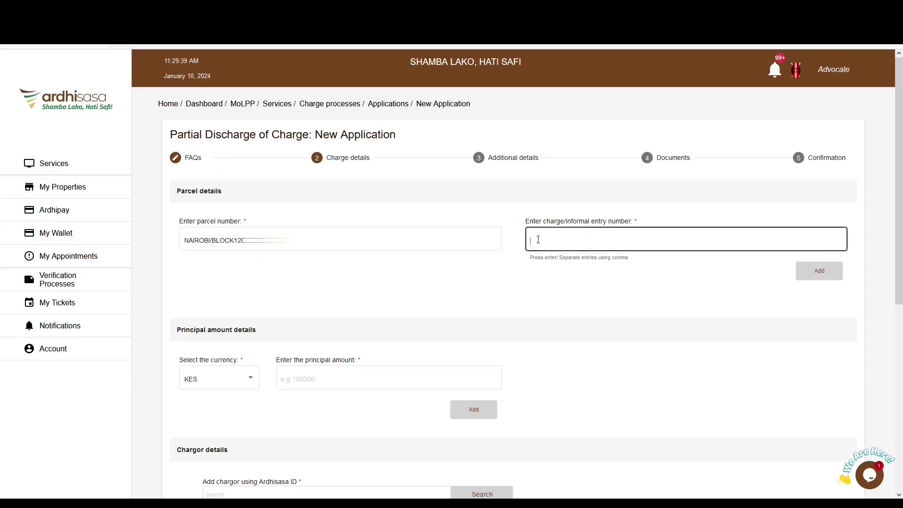
pyautogui.write('2')
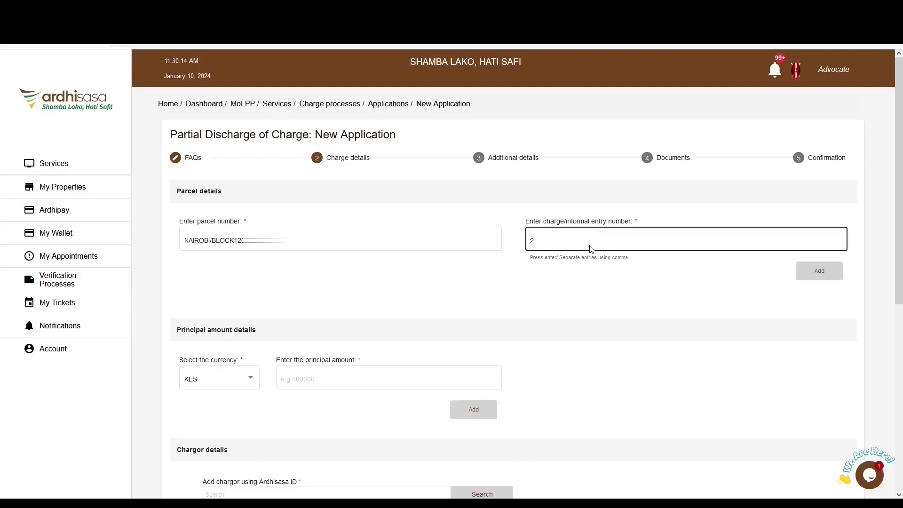
pyautogui.click(810, 271)
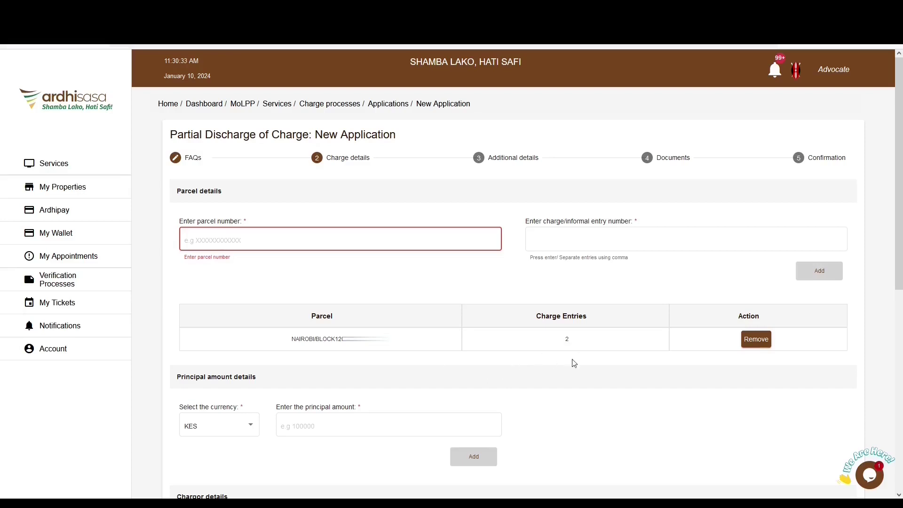
# Add a principal amount of 60000000 in KES to the principal amount table
pyautogui.scroll(-5, 204, 143)
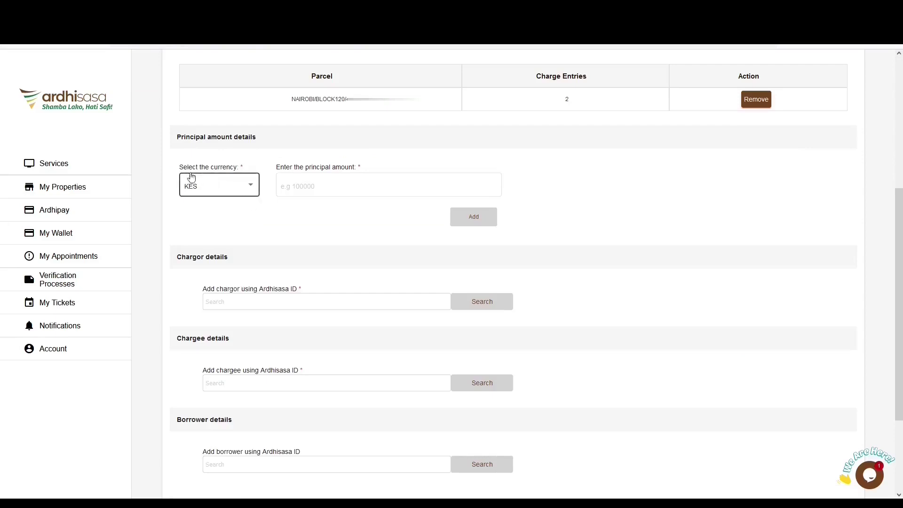
pyautogui.click(251, 186)
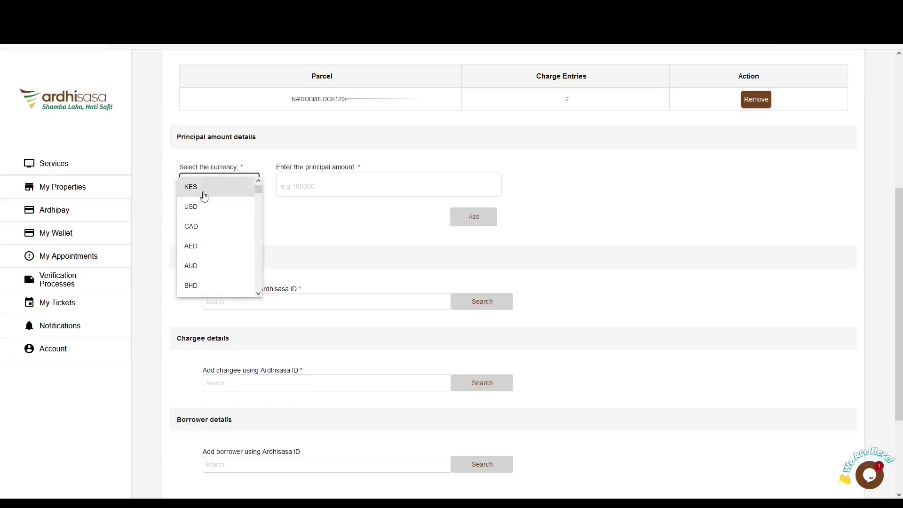
pyautogui.click(204, 188)
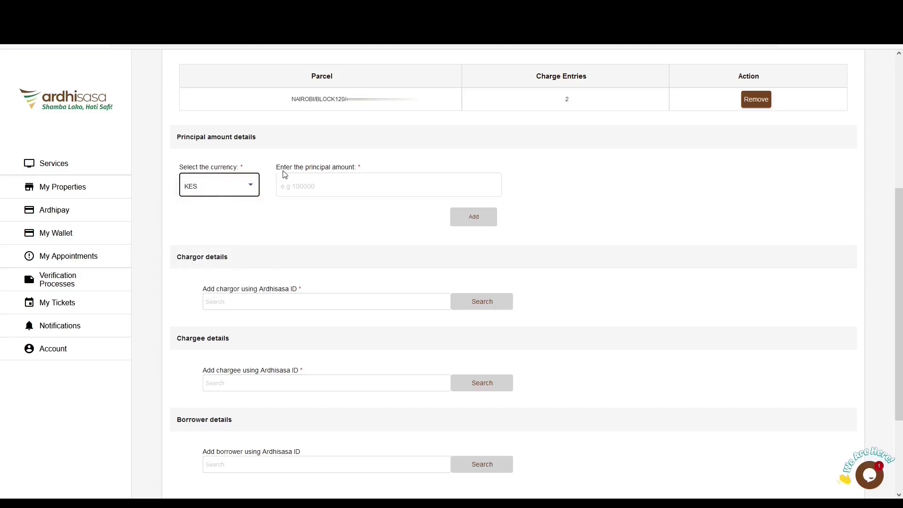
pyautogui.click(308, 186)
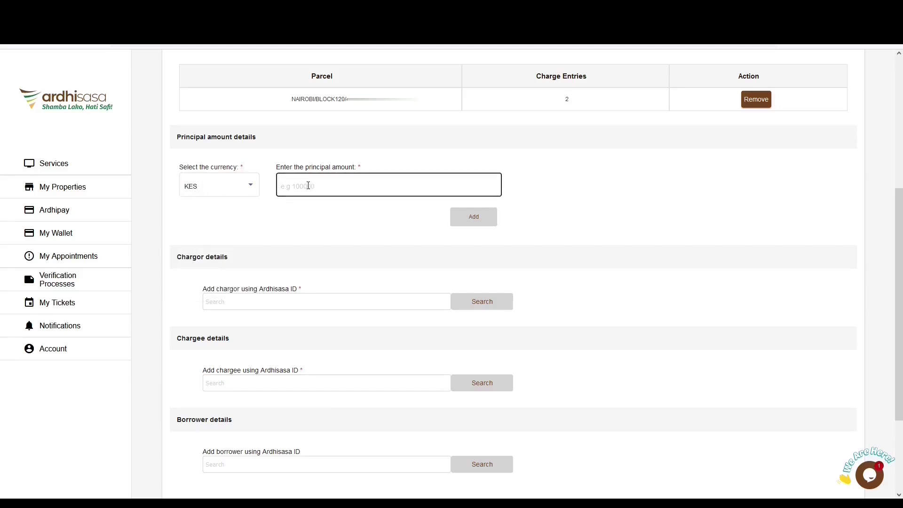
pyautogui.write('60000000')
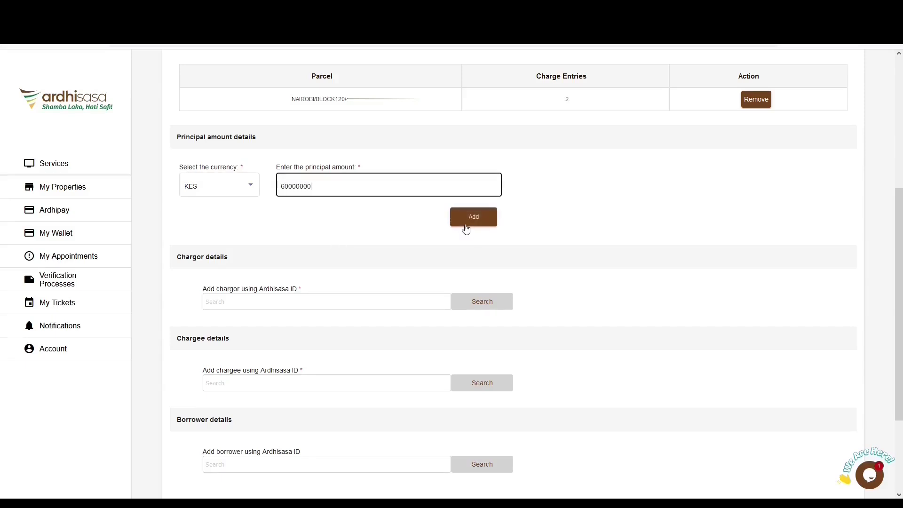
pyautogui.click(465, 229)
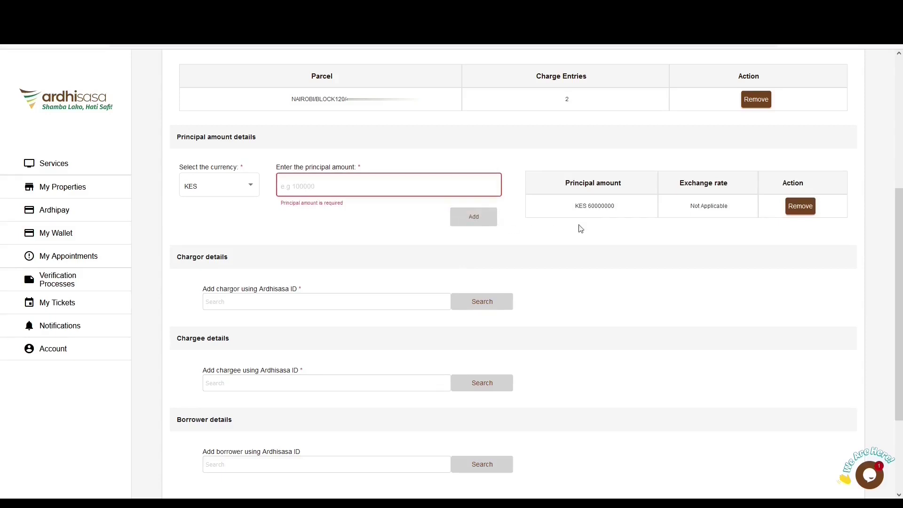
pyautogui.scroll(-1, 605, 219)
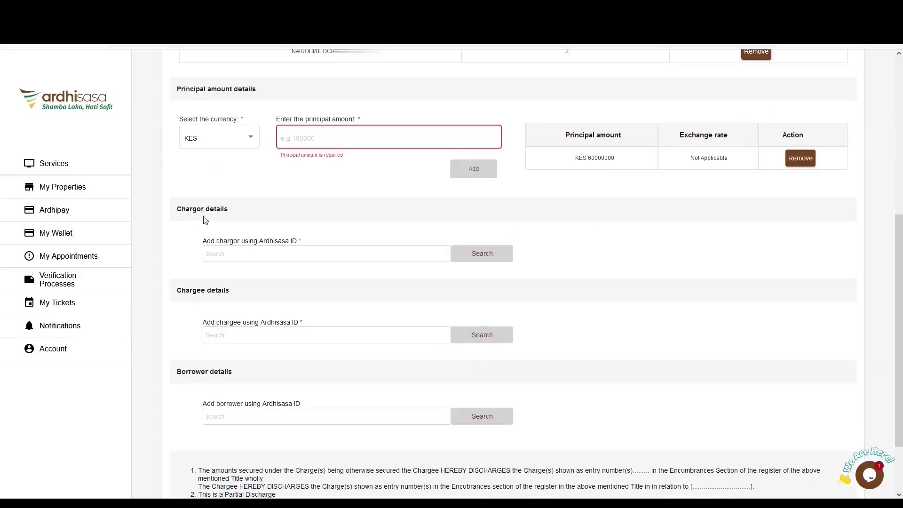
# Search for the chargor by pasting their Ardhisasa ID into the Add chargor field
pyautogui.click(221, 254)
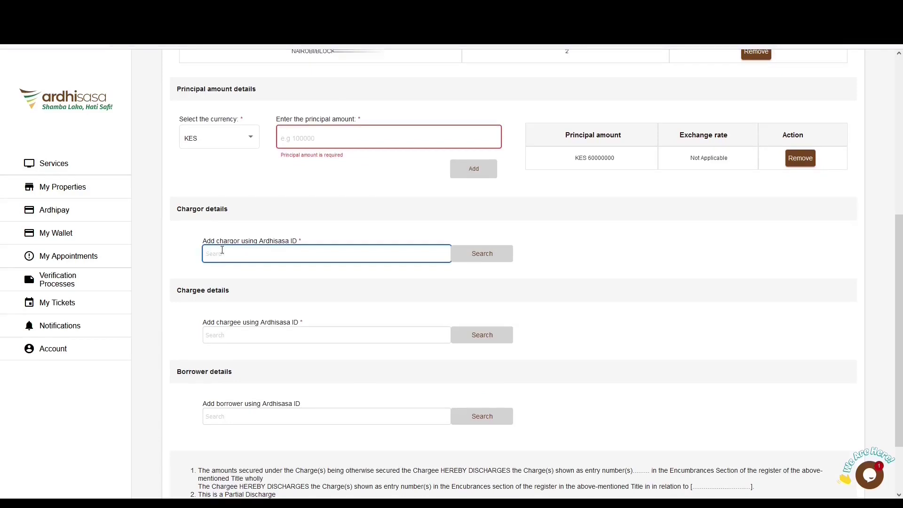
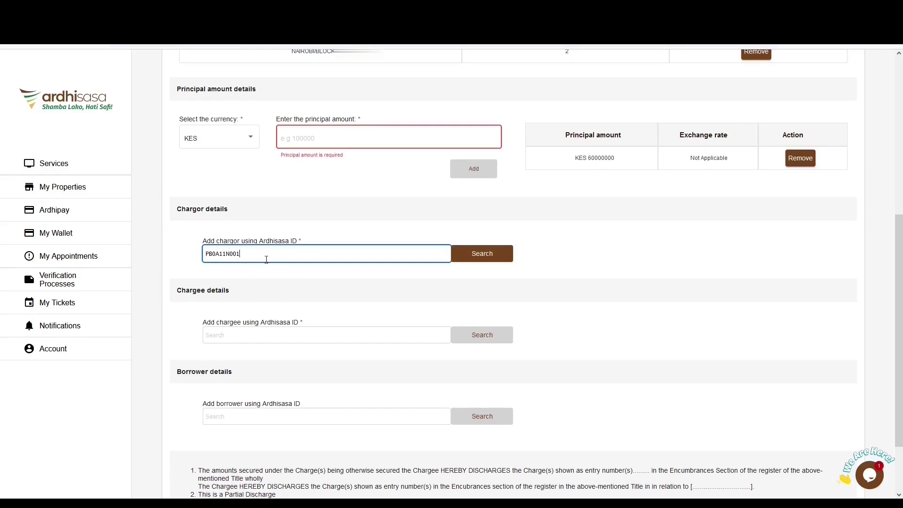
pyautogui.click(468, 256)
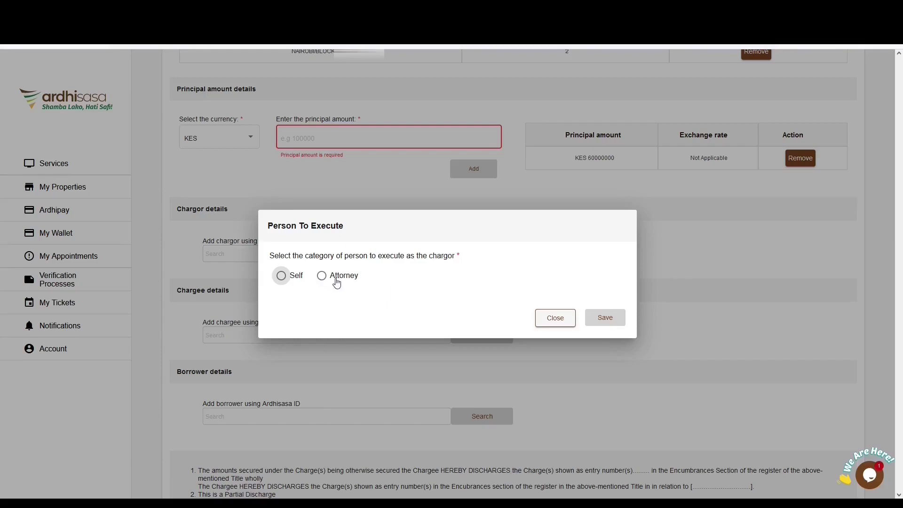
# Save the chargor with Self as the executing person, after trying the Attorney option
pyautogui.click(332, 278)
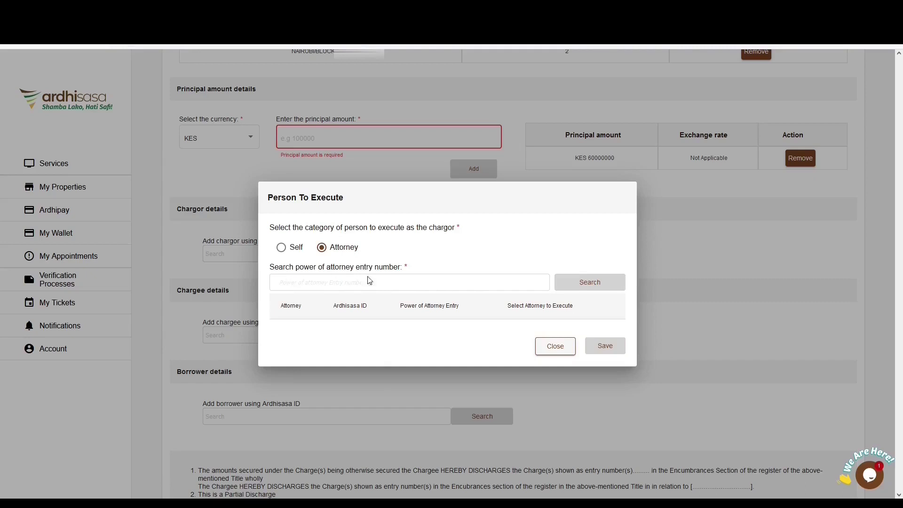
pyautogui.click(335, 283)
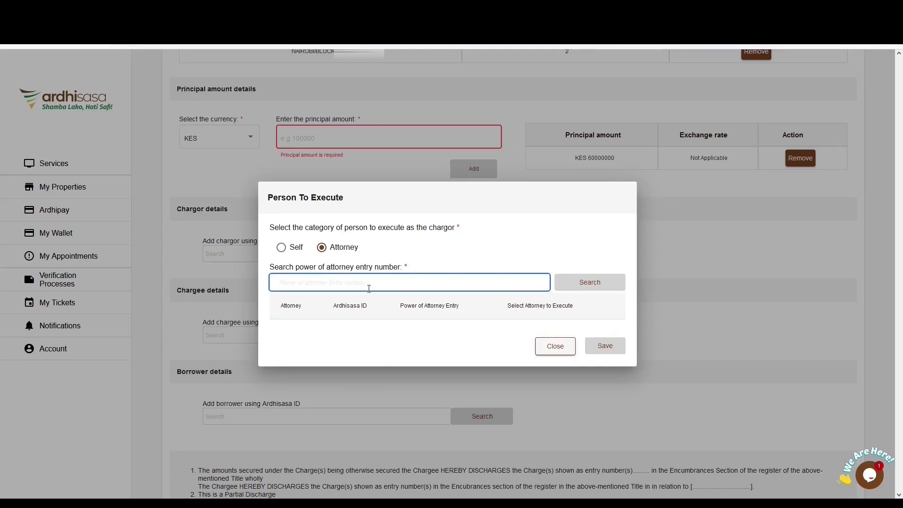
pyautogui.click(591, 284)
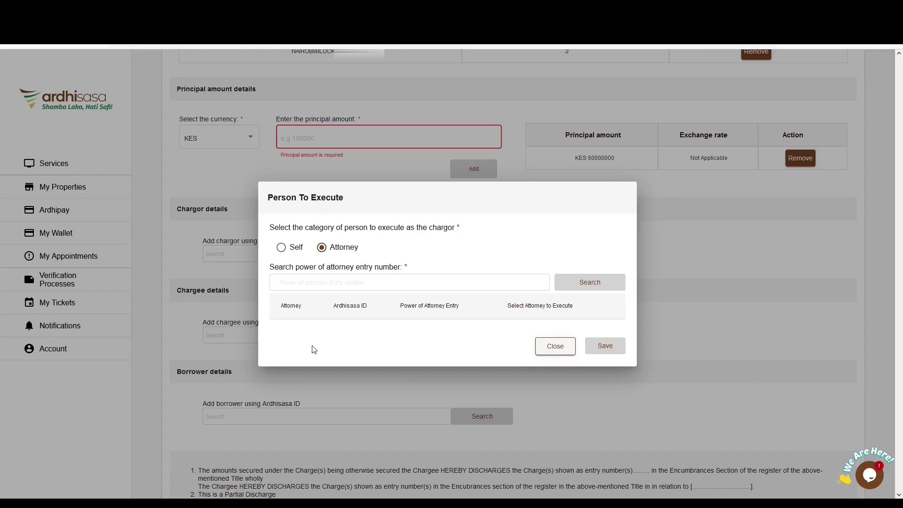
pyautogui.click(281, 248)
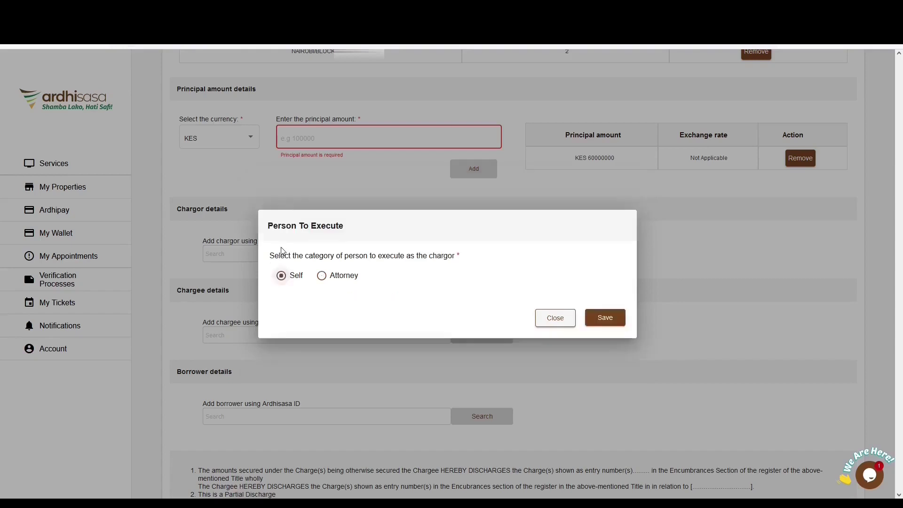
pyautogui.click(601, 321)
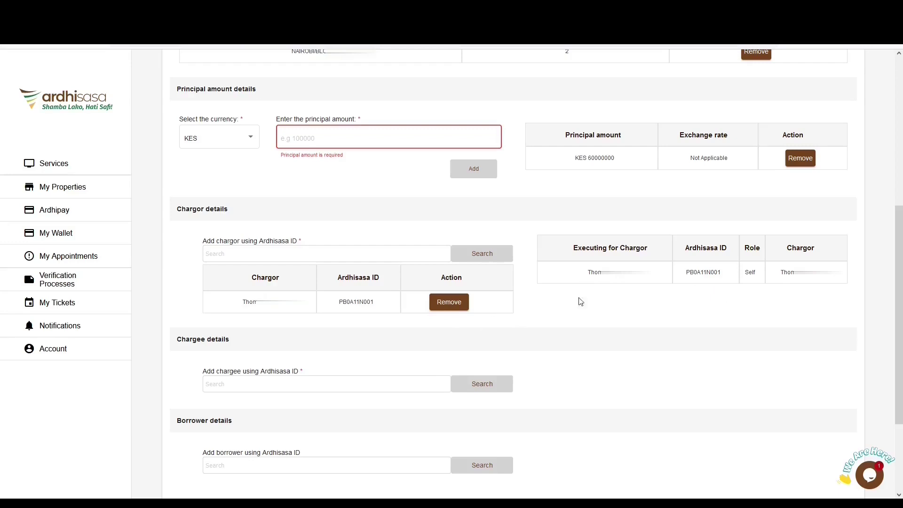
# Look up the chargee Kcb Bank Kenya Limited by Ardhisasa ID and review the executing options
pyautogui.scroll(-1, 498, 313)
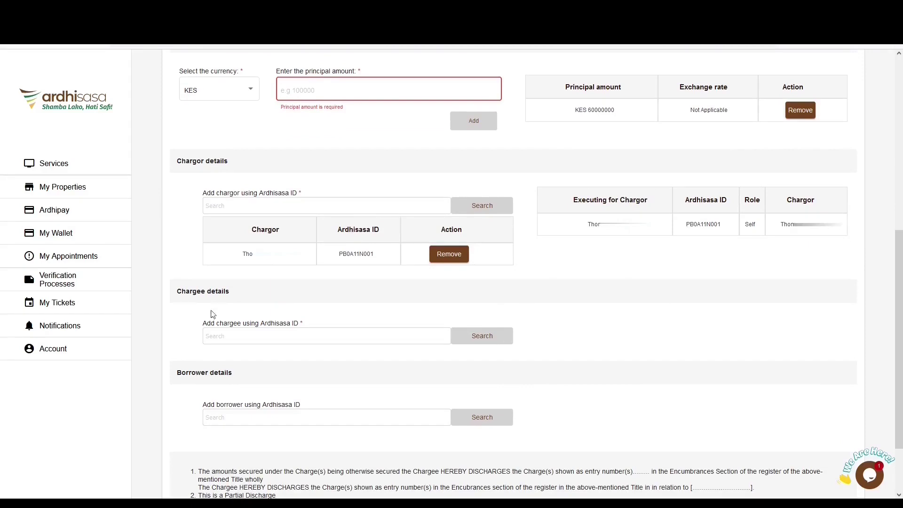
pyautogui.click(220, 338)
pyautogui.write('CA0M03J000')
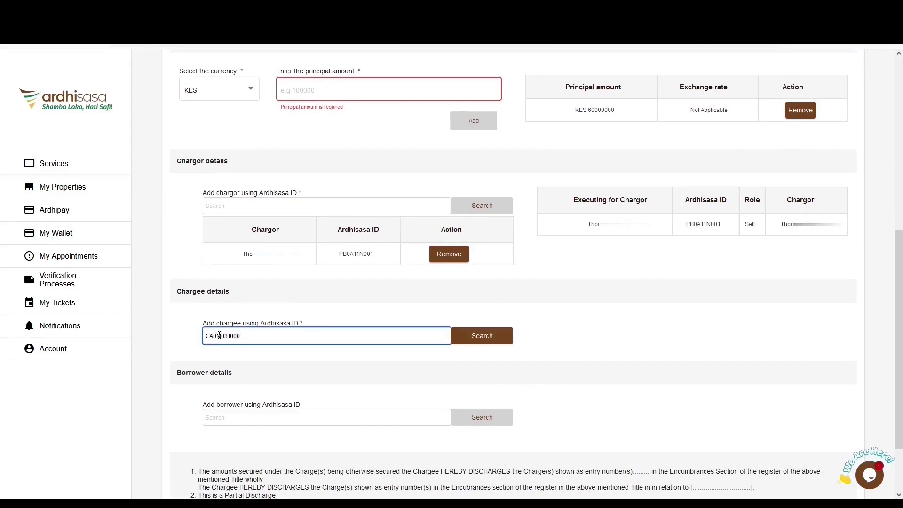
pyautogui.click(470, 340)
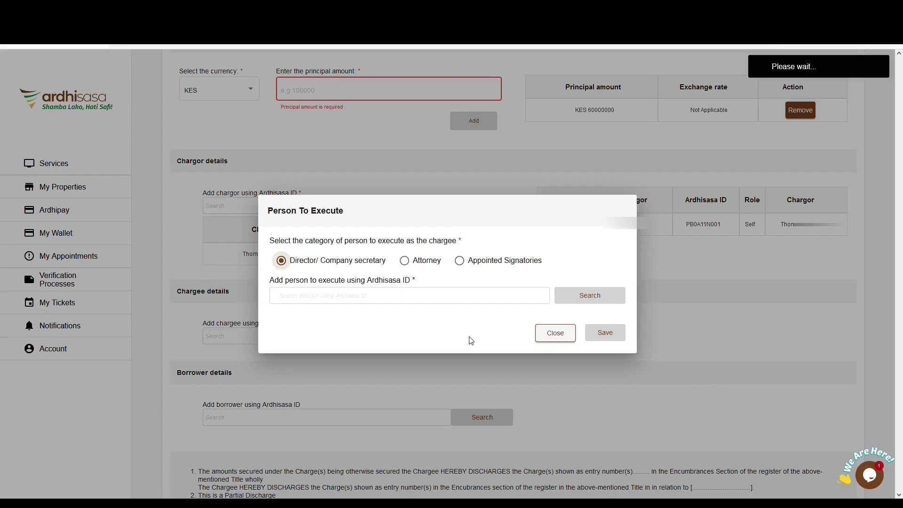
pyautogui.click(421, 265)
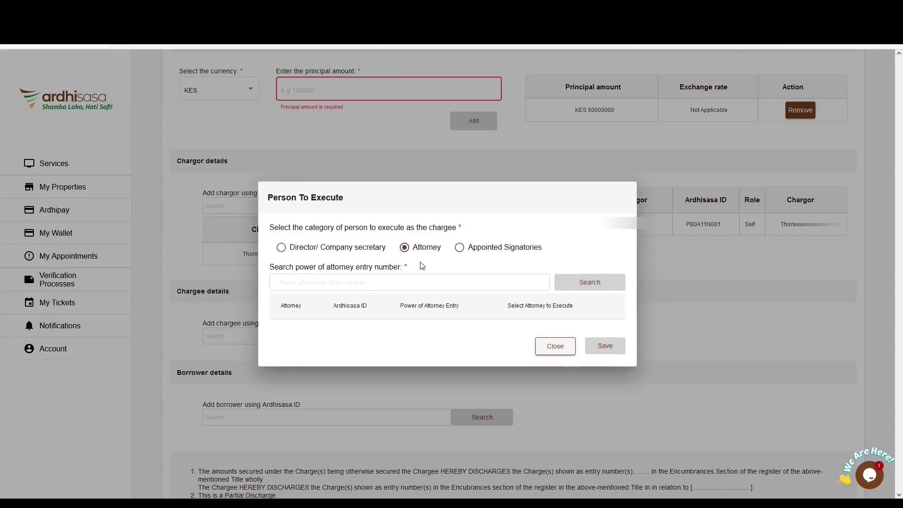
pyautogui.click(479, 249)
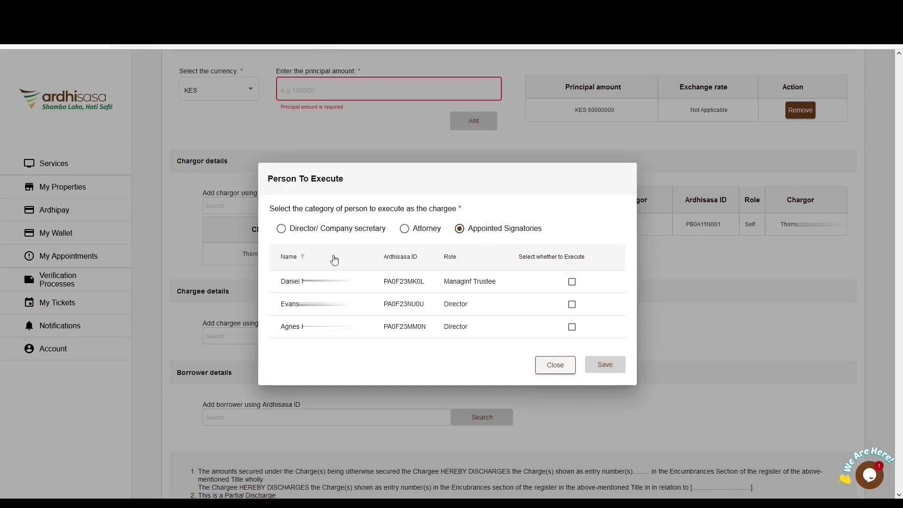
# Choose Director/Company secretary, find the director by Ardhisasa ID, and save
pyautogui.click(281, 228)
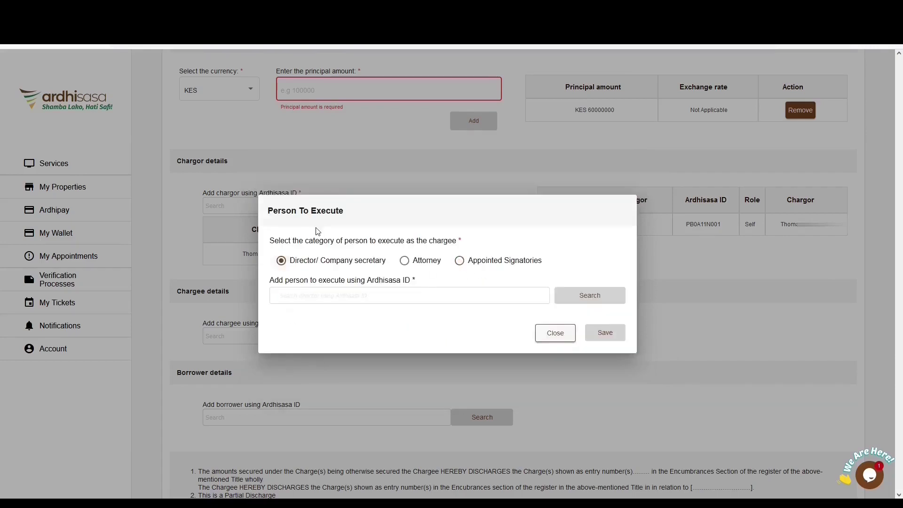
pyautogui.click(315, 295)
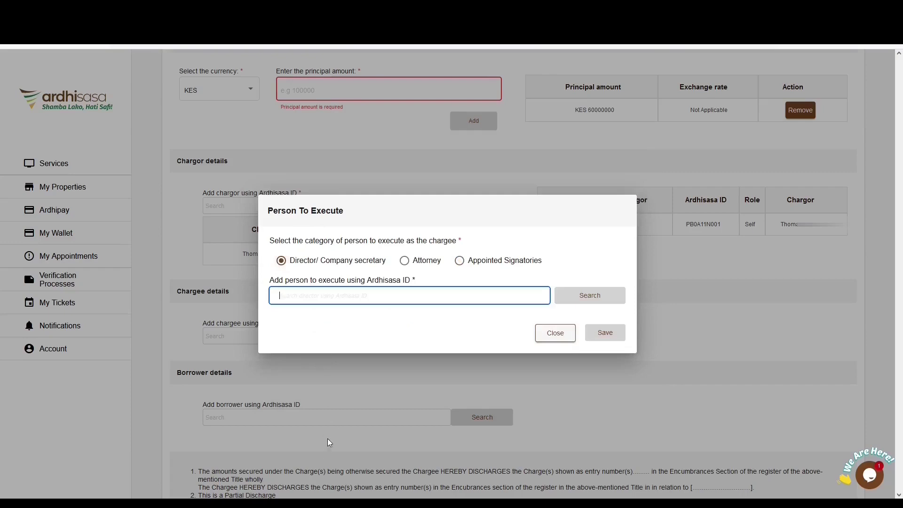
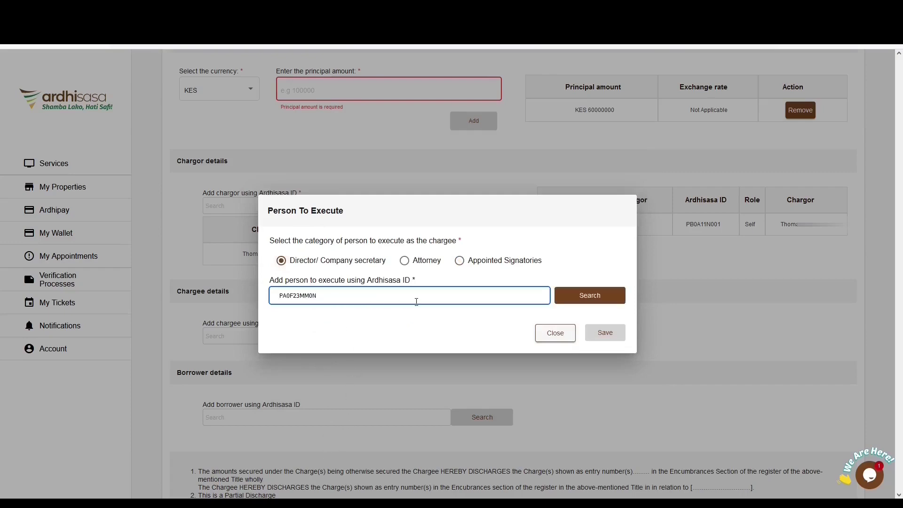
pyautogui.click(572, 300)
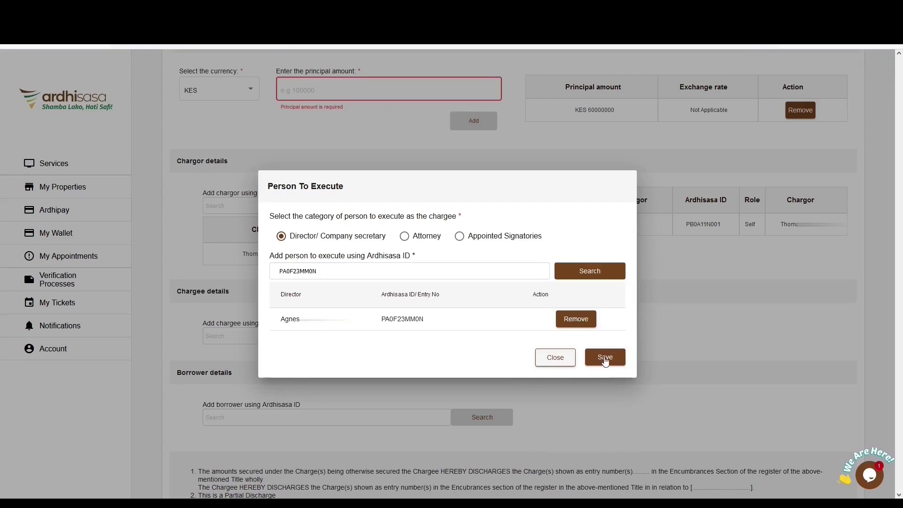
pyautogui.click(605, 358)
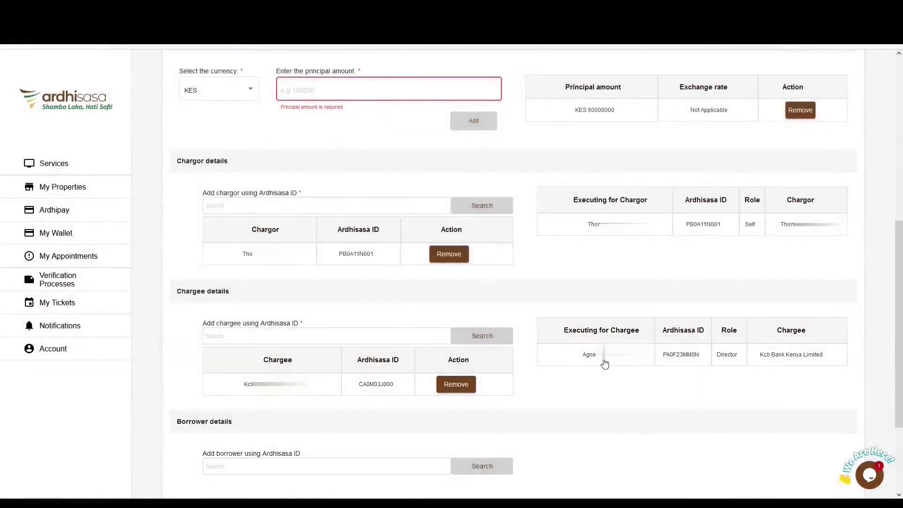
pyautogui.scroll(-2, 256, 389)
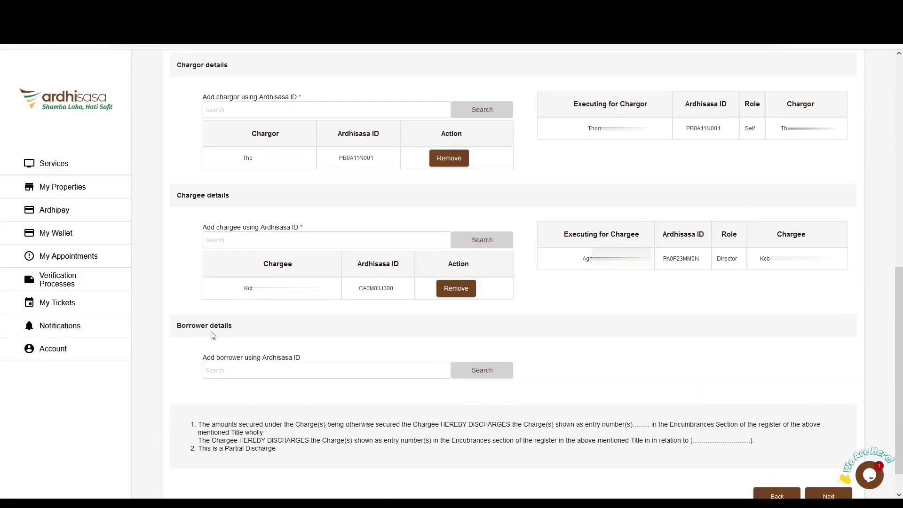
# Find the borrower by pasted Ardhisasa ID, save them executing as Self, and continue
pyautogui.click(221, 369)
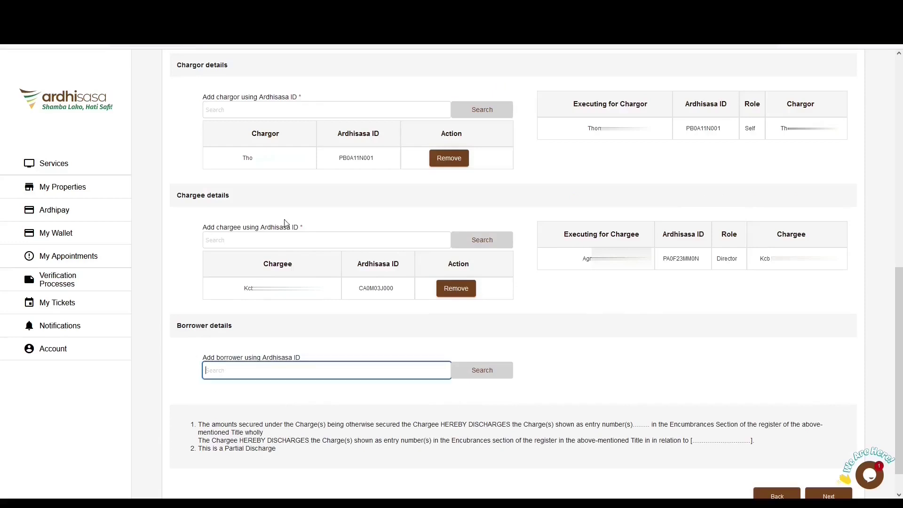
pyautogui.click(486, 371)
pyautogui.click(604, 318)
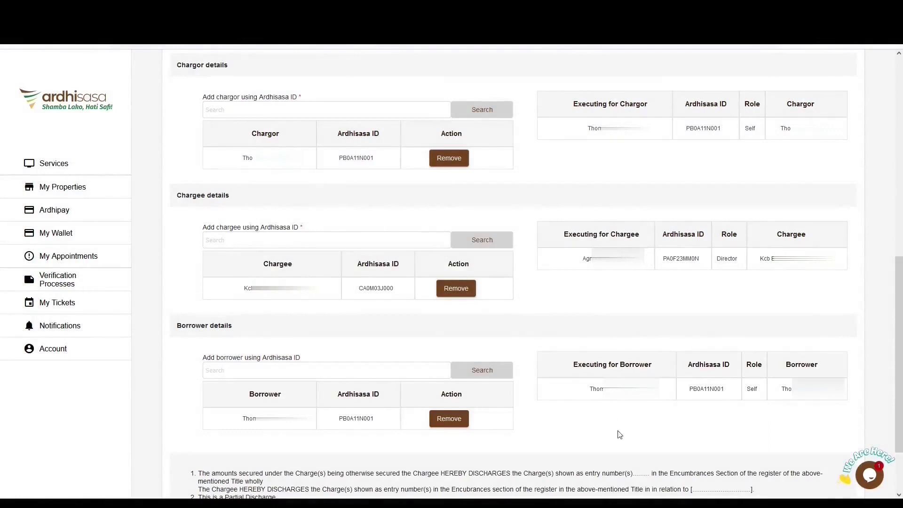
pyautogui.scroll(-2, 621, 432)
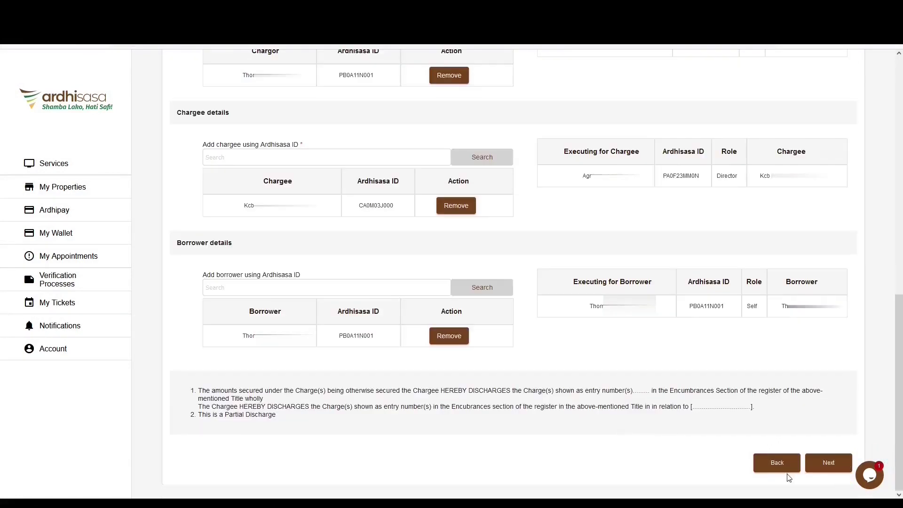
pyautogui.click(828, 463)
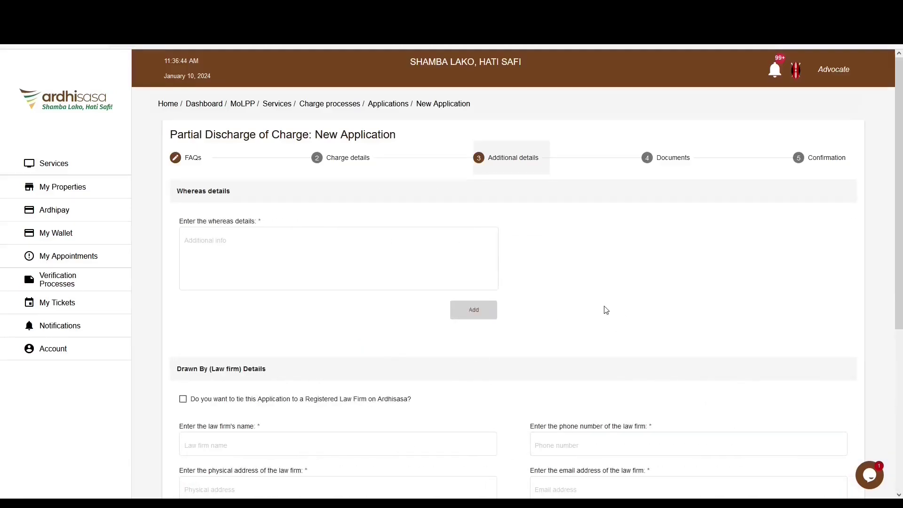
# Paste the chargor's charge clause into whereas details and add it to Added whereas
pyautogui.scroll(-3, 606, 308)
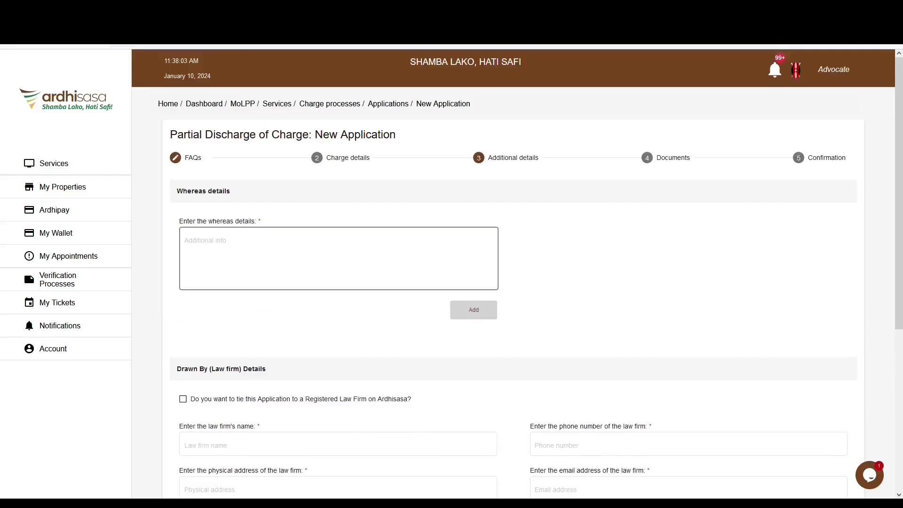
pyautogui.click(185, 241)
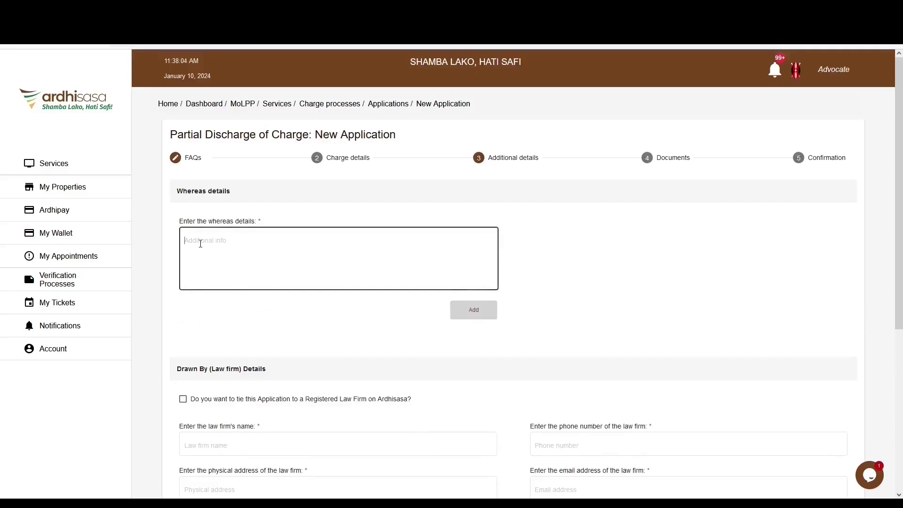
pyautogui.hotkey('ctrl', 'v')
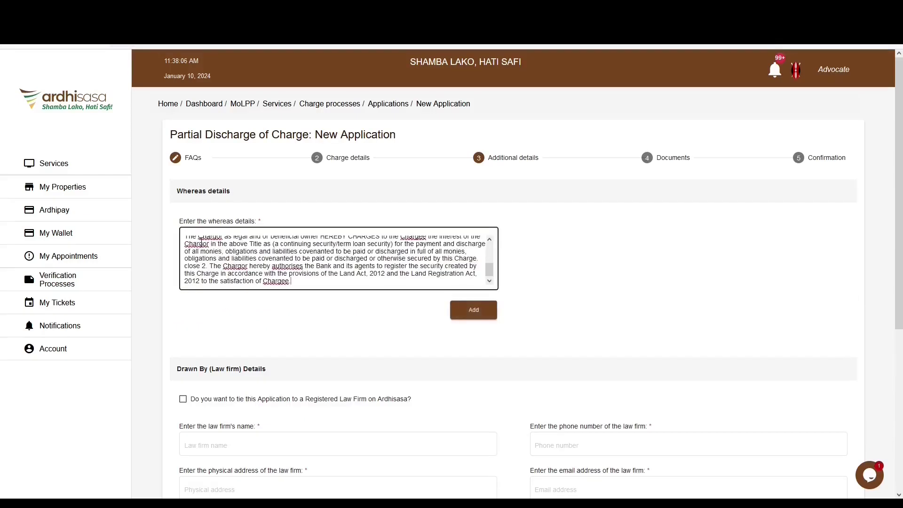
pyautogui.click(468, 318)
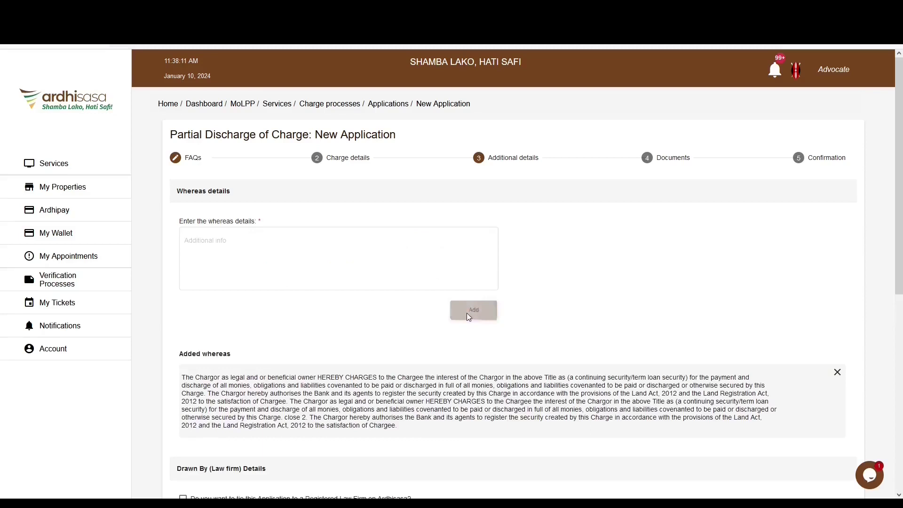
pyautogui.scroll(-2, 272, 236)
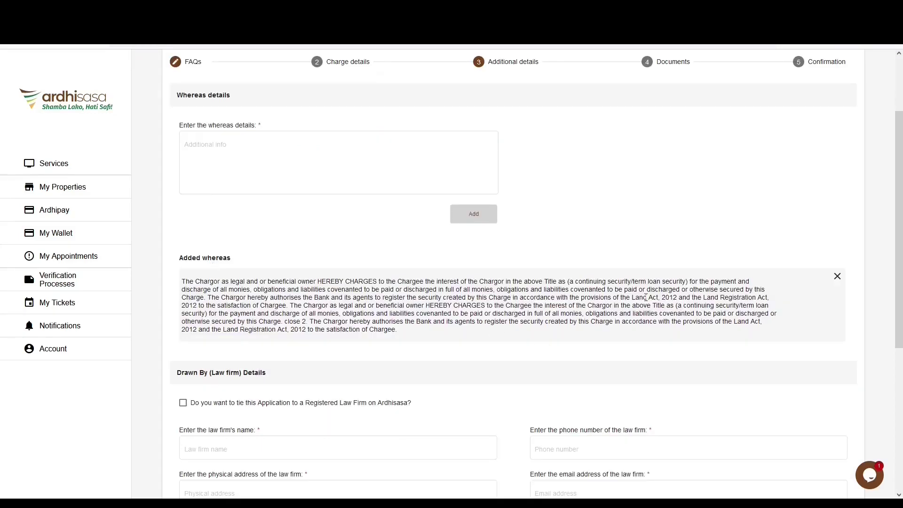
pyautogui.scroll(-2, 778, 313)
pyautogui.scroll(-2, 646, 277)
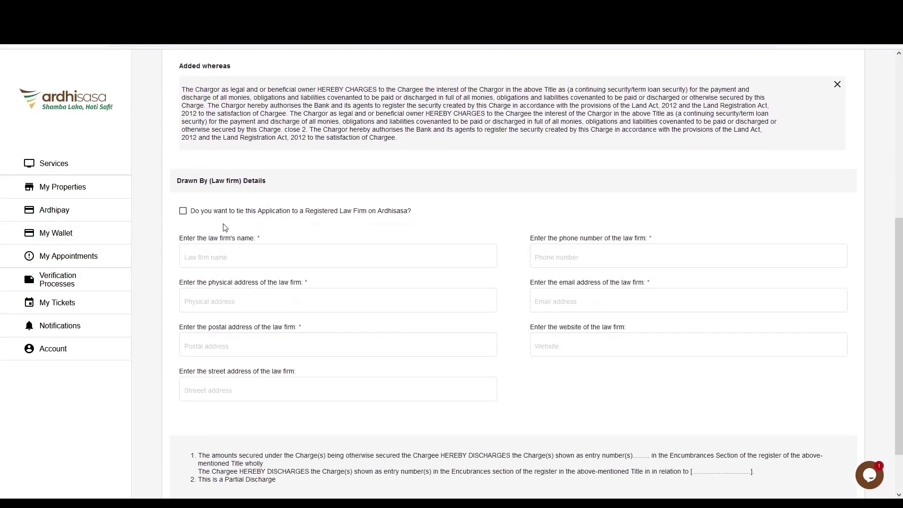
# Try the registered law firm search option, then revert to entering firm details manually
pyautogui.click(230, 256)
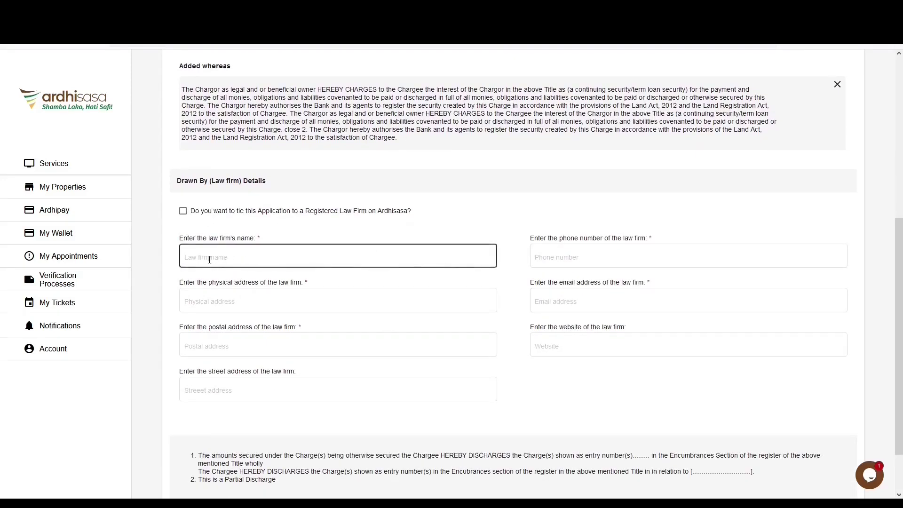
pyautogui.click(154, 235)
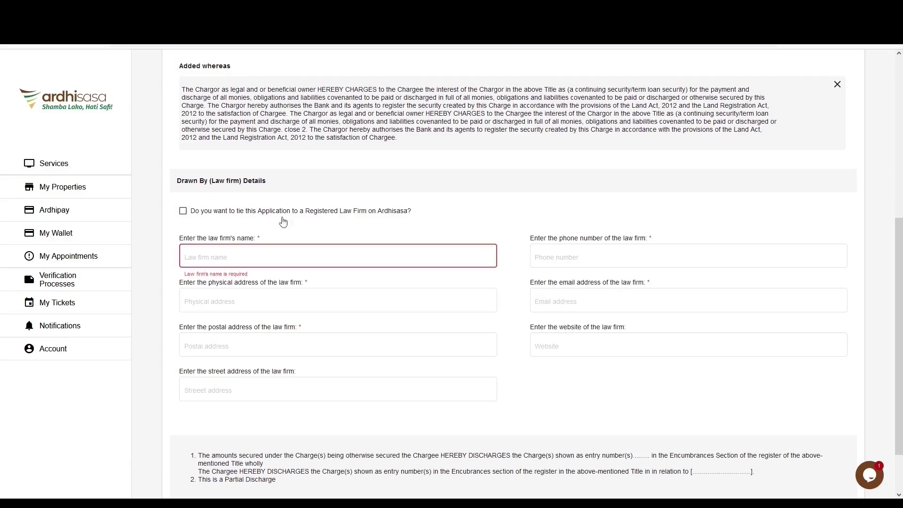
pyautogui.click(182, 210)
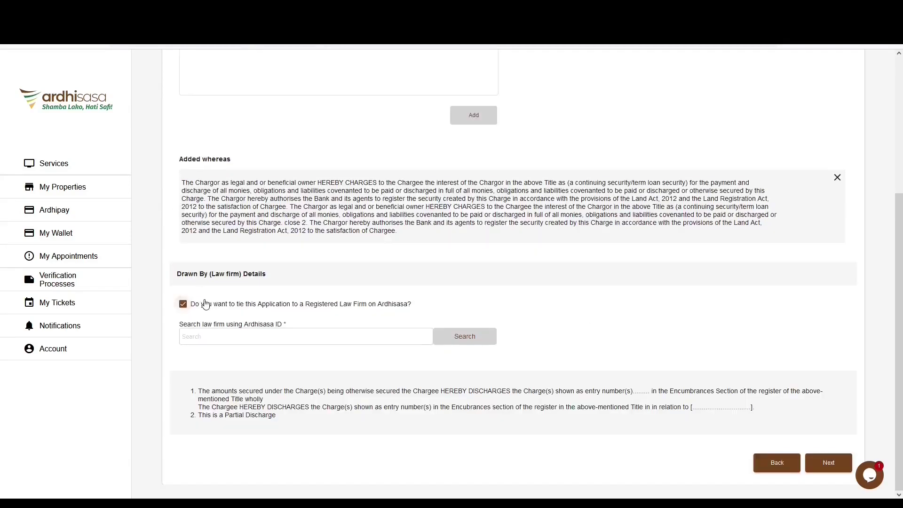
pyautogui.click(200, 337)
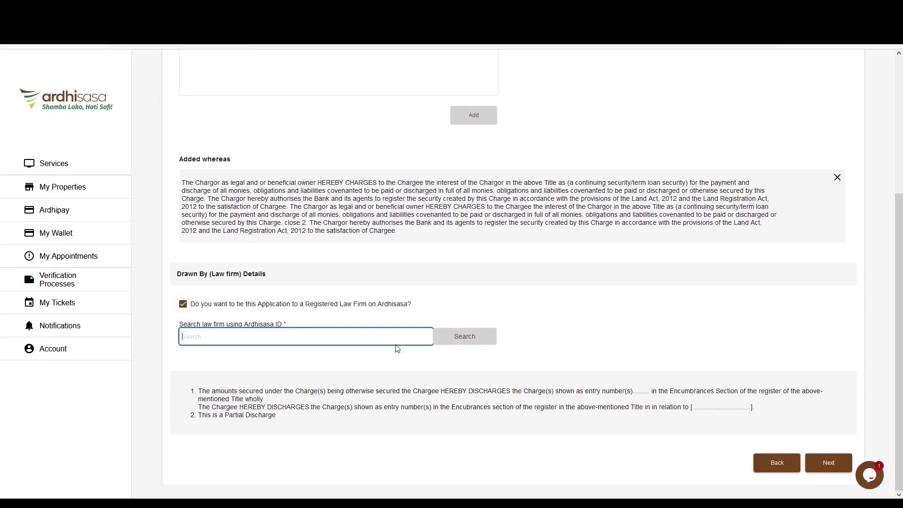
pyautogui.click(185, 305)
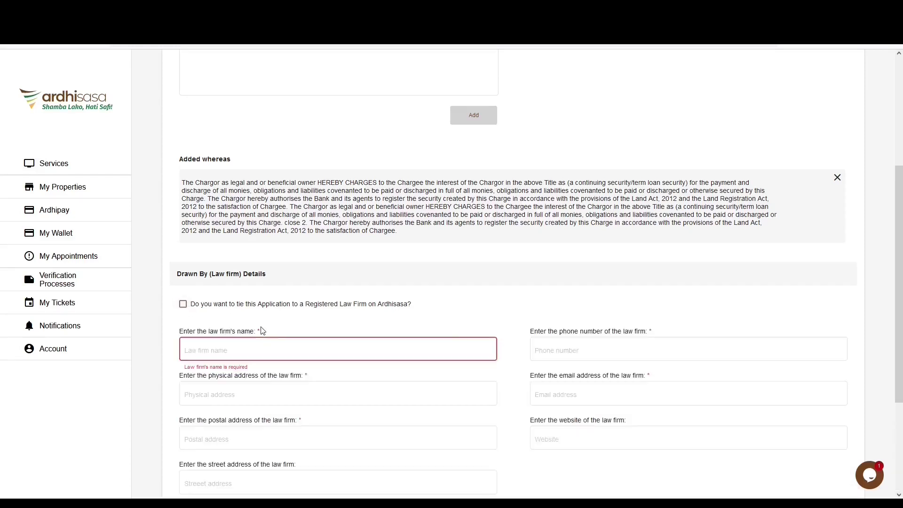
pyautogui.scroll(-3, 261, 329)
# Enter law firm name 'Ardhisasa Advocates' with its physical and postal addresses
pyautogui.click(259, 207)
pyautogui.write('Ardhisasa Advocates')
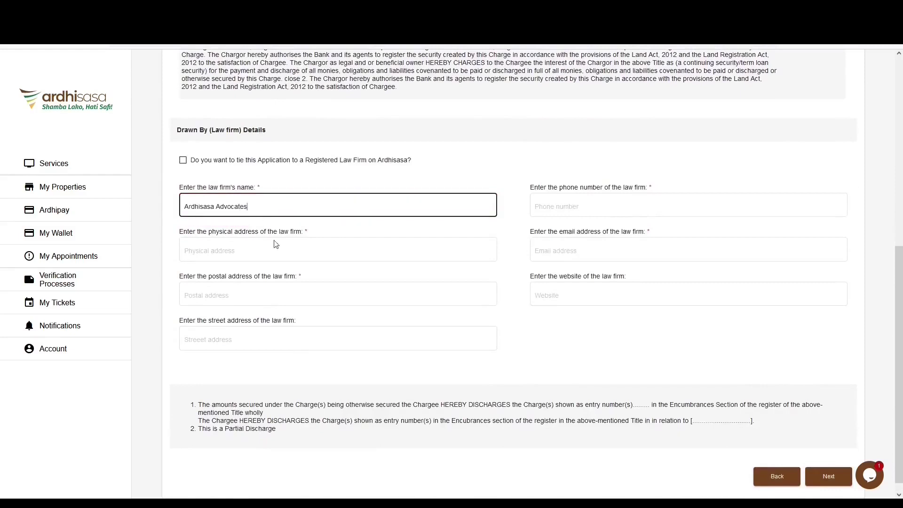
pyautogui.click(275, 244)
pyautogui.write('Ardhi House, Off Ngong Rd: P.O. Box 30450-00100, Nairobi,Kenya.')
pyautogui.click(247, 296)
pyautogui.hotkey('ctrl', 'v')
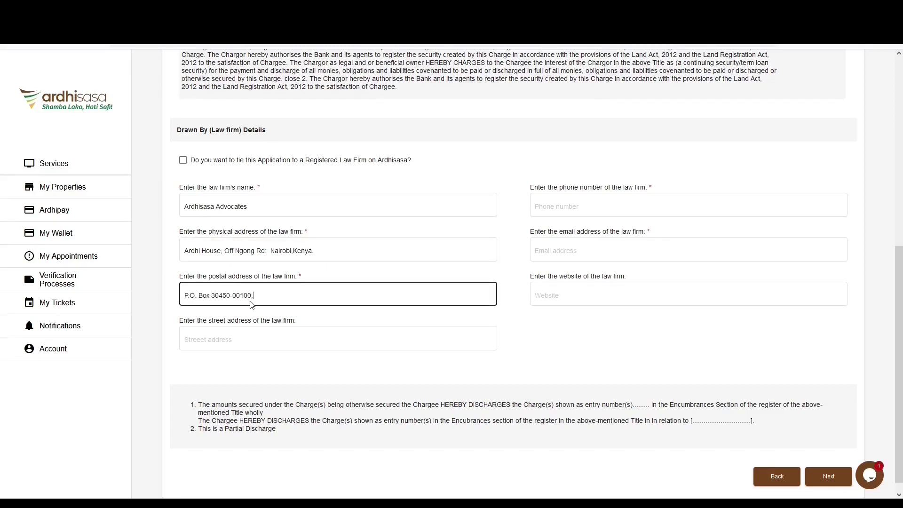
pyautogui.press('BackSpace')
# Fill in the firm's phone number, e-mail, website and street, and proceed to Documents
pyautogui.click(565, 206)
pyautogui.hotkey('ctrl', 'v')
pyautogui.click(557, 253)
pyautogui.hotkey('ctrl', 'v')
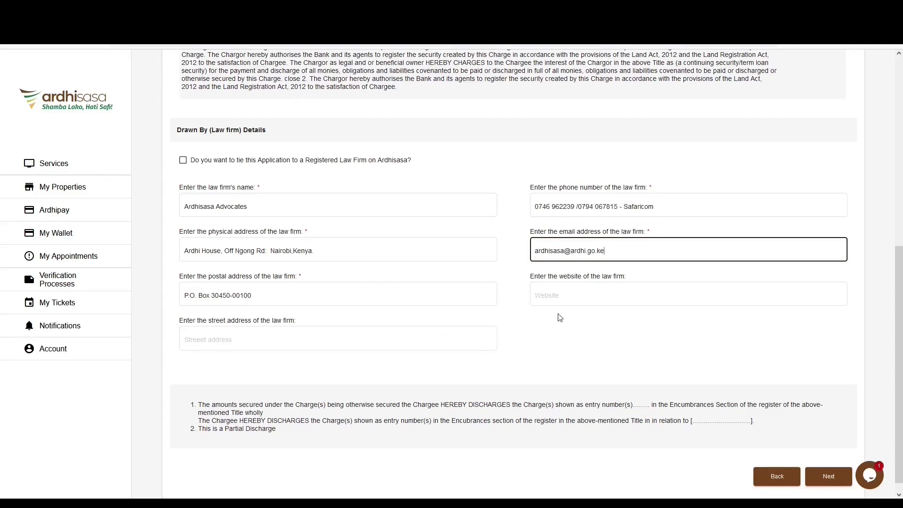
pyautogui.click(572, 298)
pyautogui.click(399, 334)
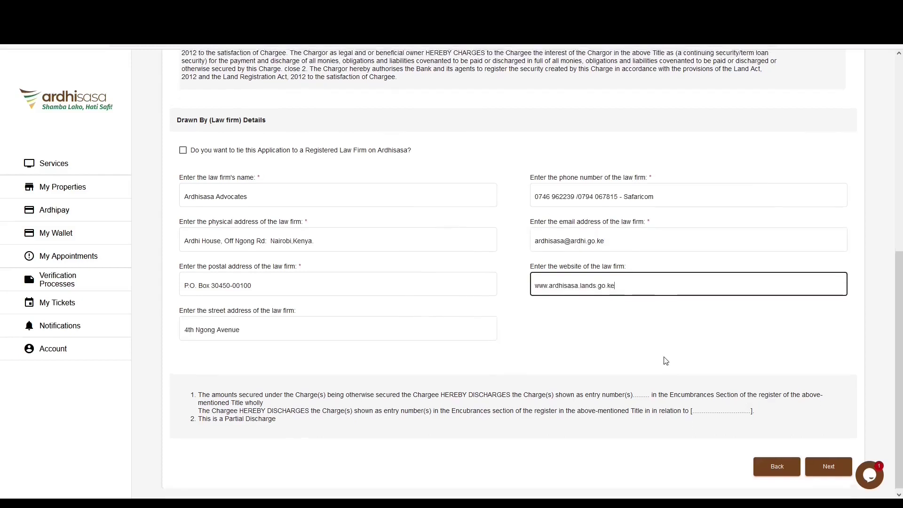
pyautogui.scroll(-1, 752, 388)
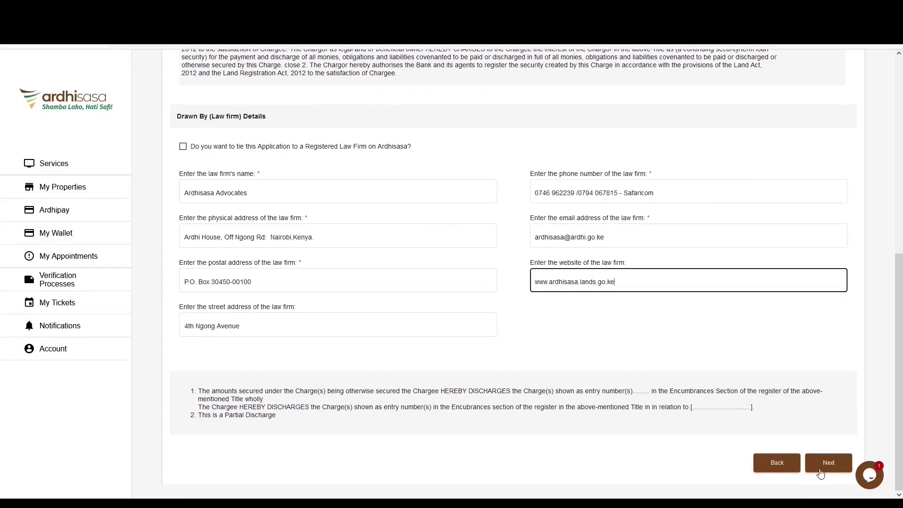
pyautogui.click(821, 473)
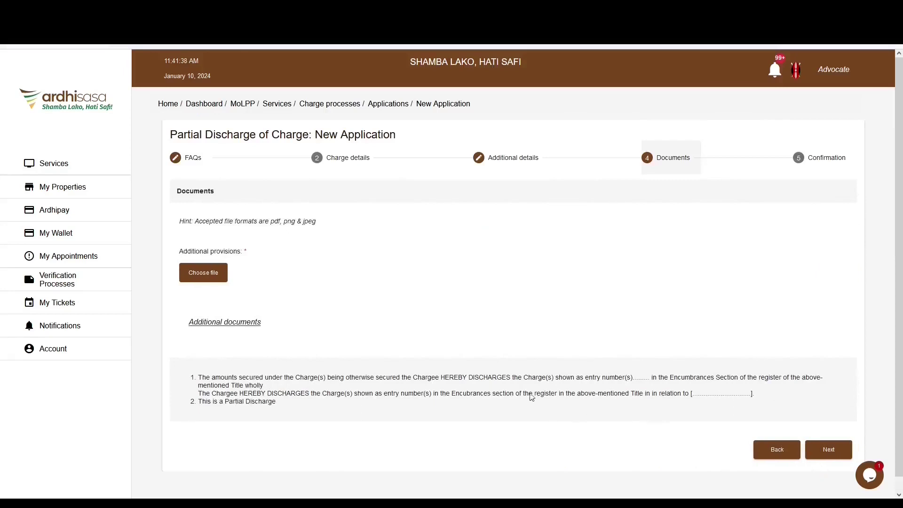
# Attach additional provisions doc.pdf and add an additional document named 'sample'
pyautogui.click(195, 282)
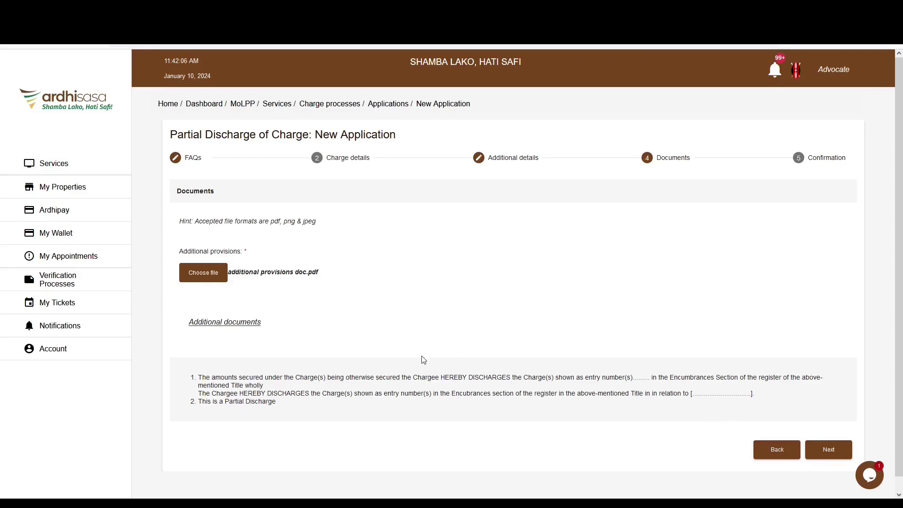
pyautogui.click(223, 324)
pyautogui.click(217, 354)
pyautogui.write('sample doc')
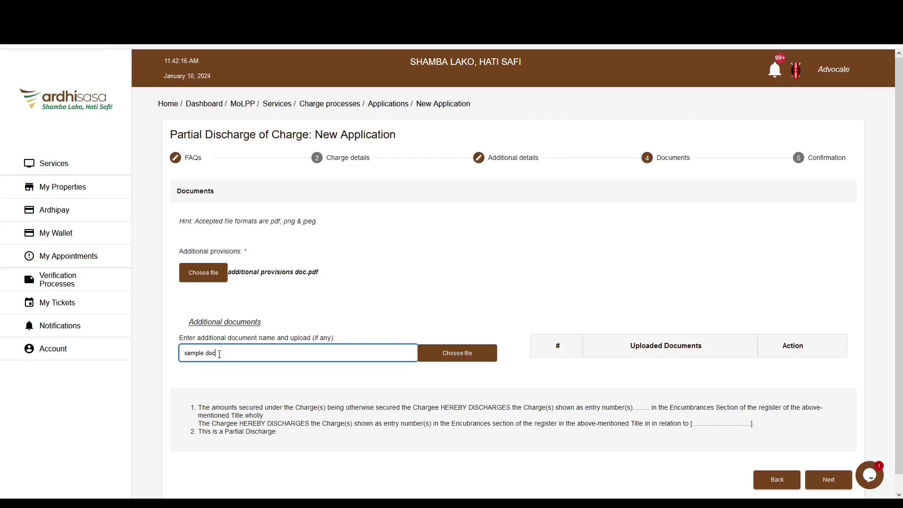
pyautogui.click(483, 356)
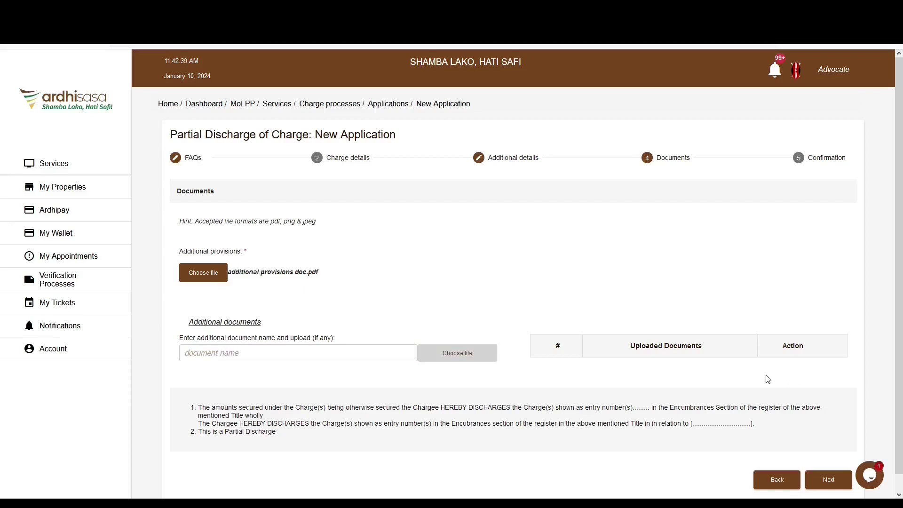
pyautogui.scroll(-1, 767, 379)
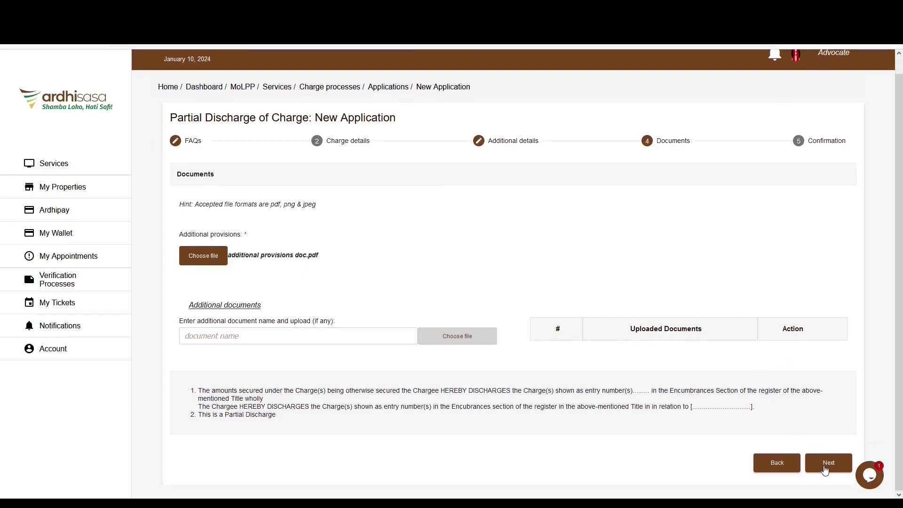
# Go to Confirmation, review the summary tables, and request submission of the application
pyautogui.click(825, 465)
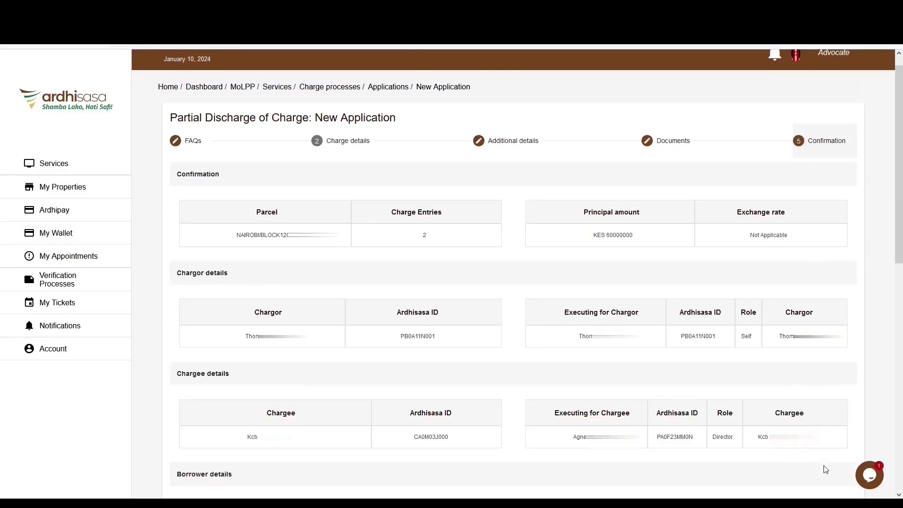
pyautogui.scroll(-4, 825, 469)
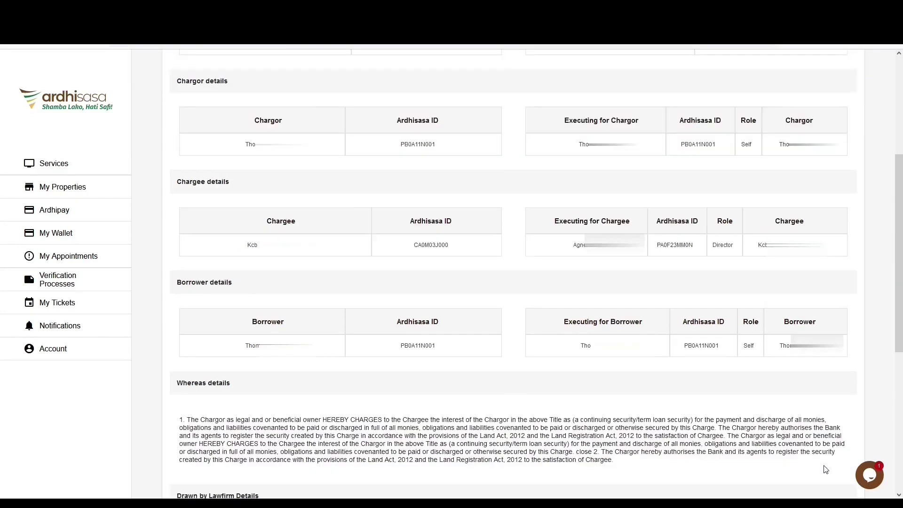
pyautogui.scroll(-2, 826, 469)
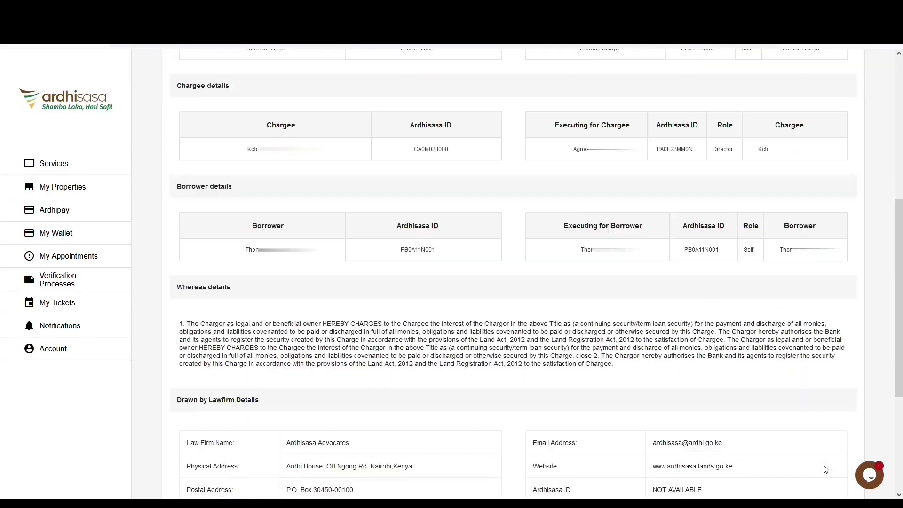
pyautogui.scroll(-1, 825, 469)
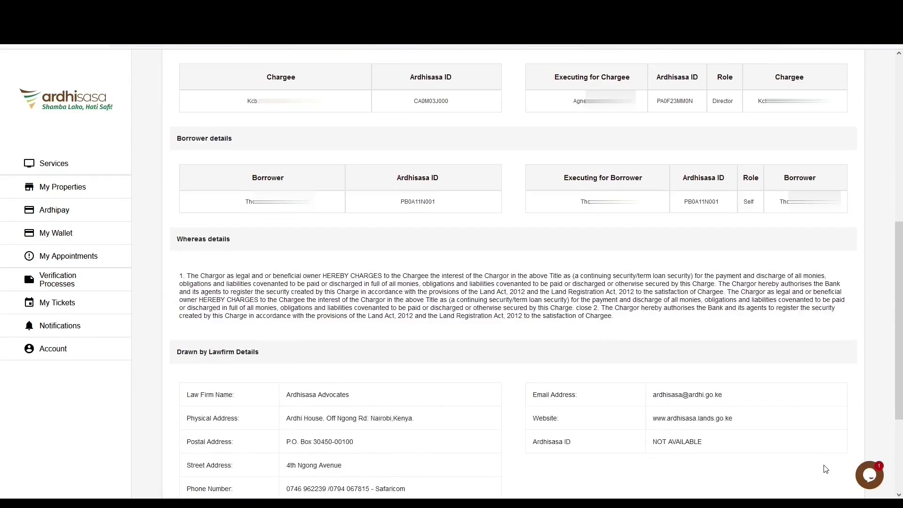
pyautogui.scroll(-2, 825, 469)
pyautogui.scroll(-1, 825, 468)
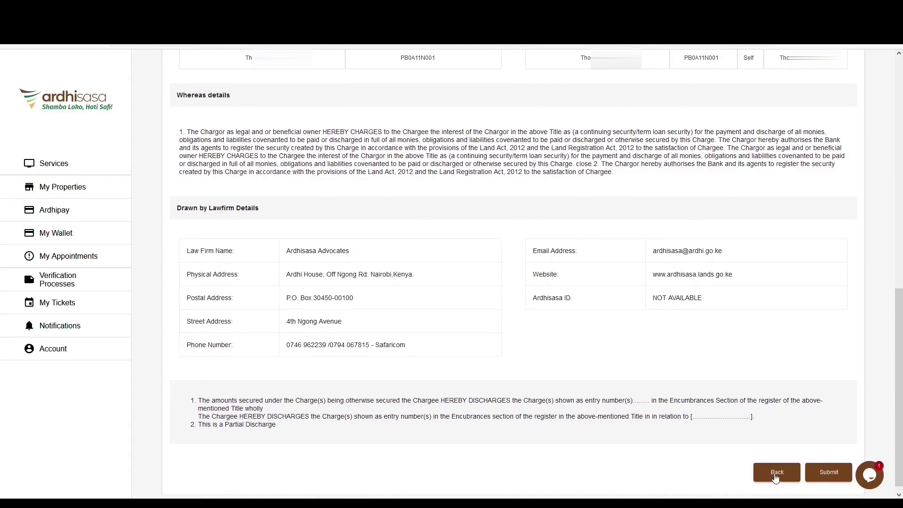
pyautogui.click(816, 480)
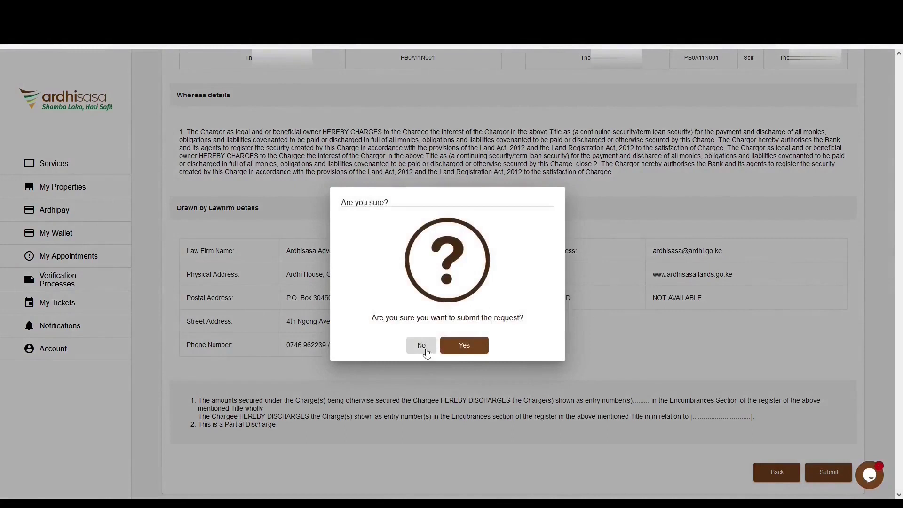
# Confirm the submission and dismiss the success message
pyautogui.click(464, 347)
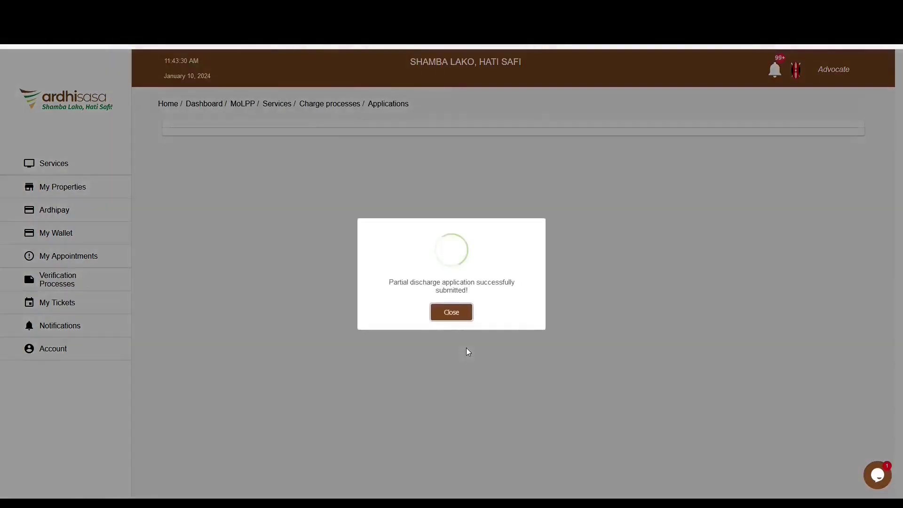
pyautogui.click(454, 314)
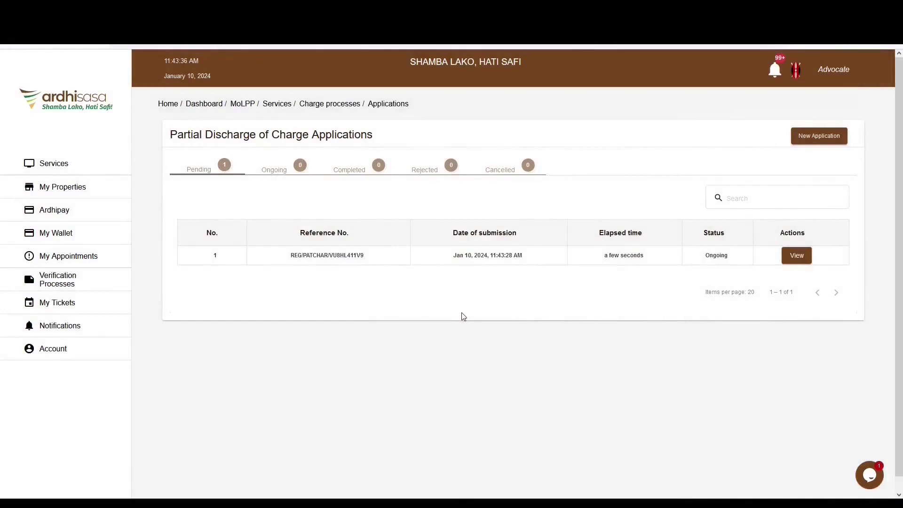
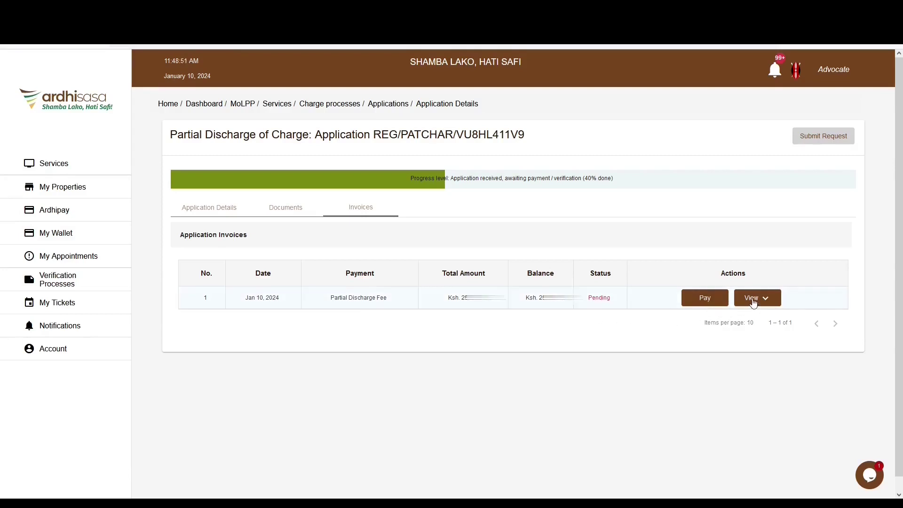
# Start paying the pending Partial Discharge Fee from its invoice row
pyautogui.click(753, 300)
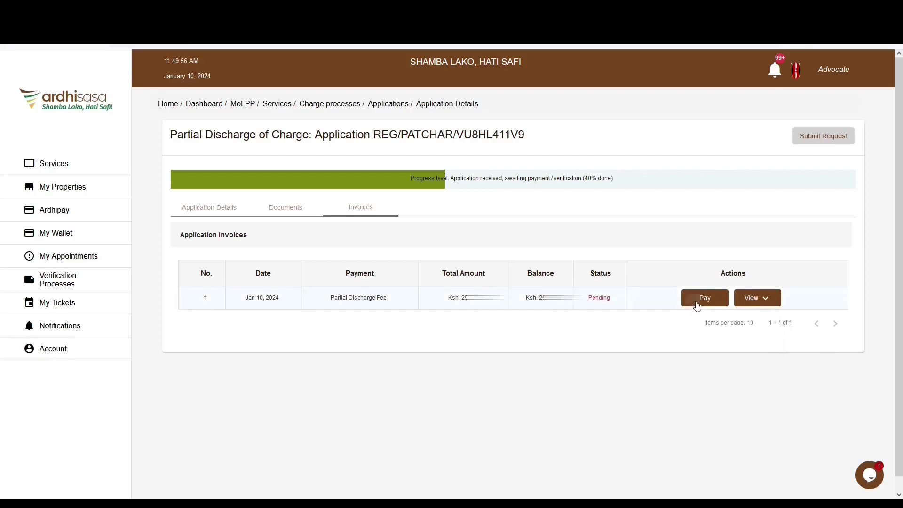
pyautogui.click(697, 302)
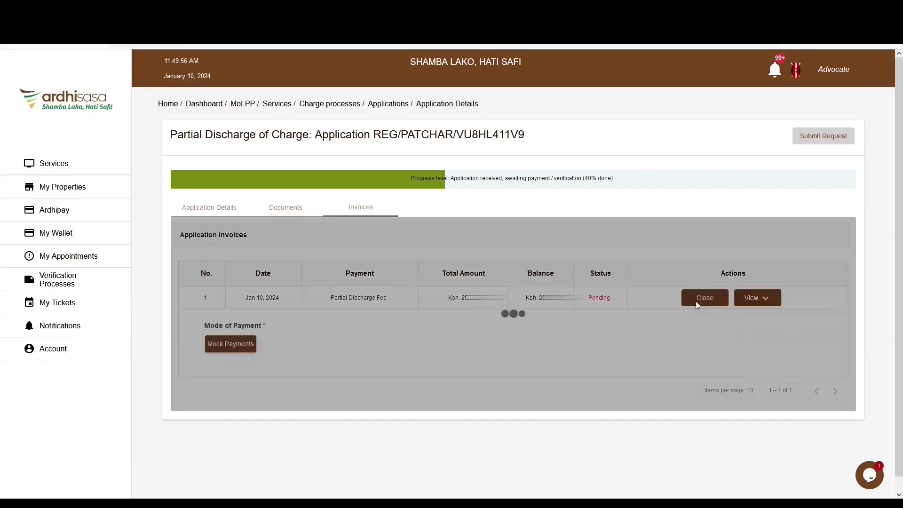
pyautogui.scroll(-4, 257, 306)
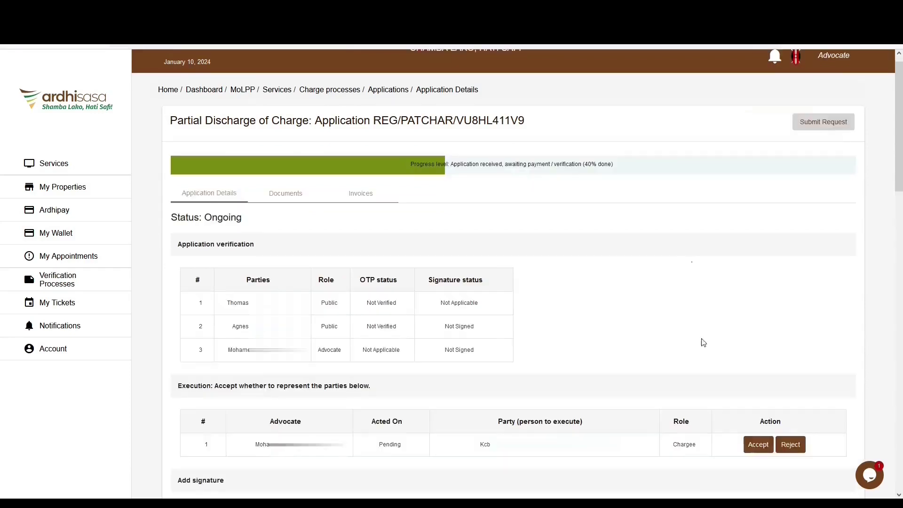
# Accept representation on the chargee's row of the Execution table
pyautogui.scroll(-4, 684, 338)
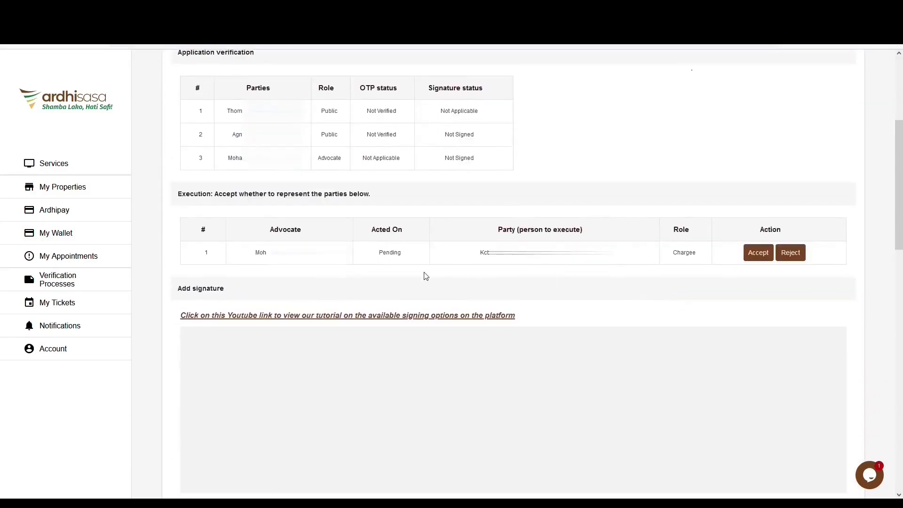
pyautogui.scroll(-1, 425, 259)
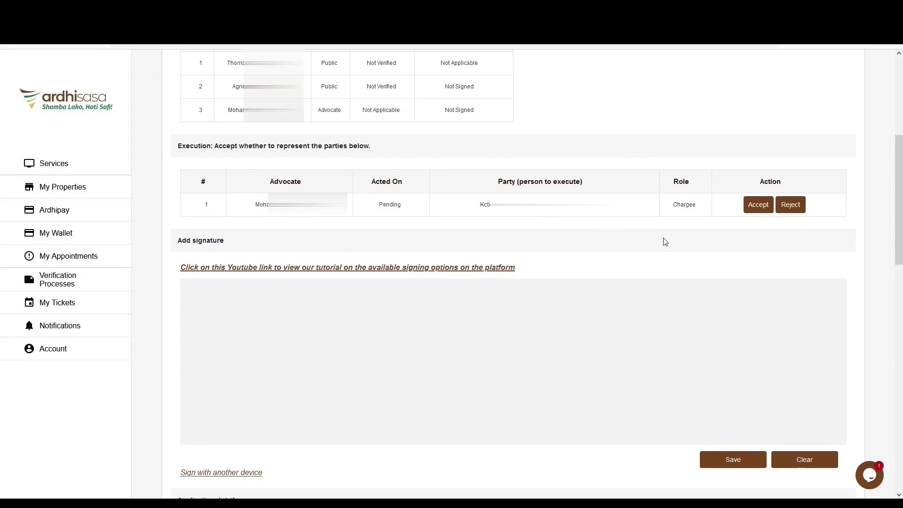
pyautogui.scroll(1, 665, 242)
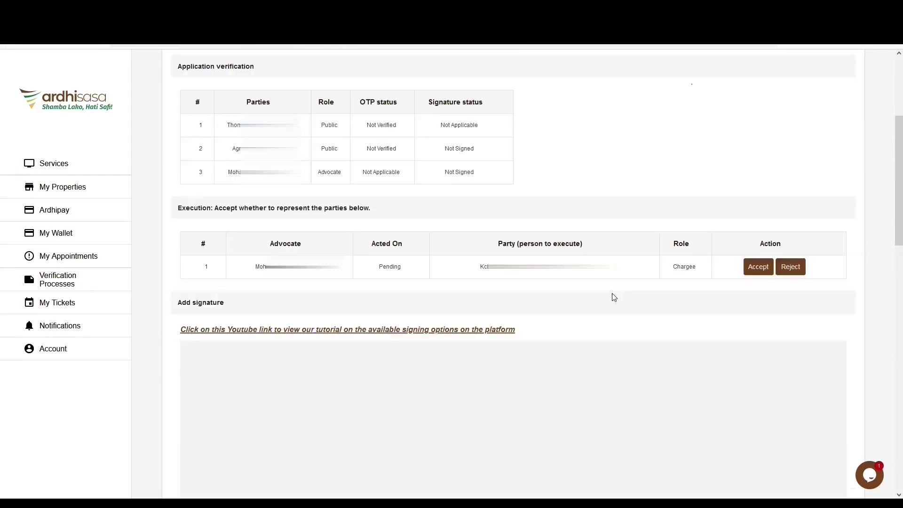
pyautogui.click(758, 267)
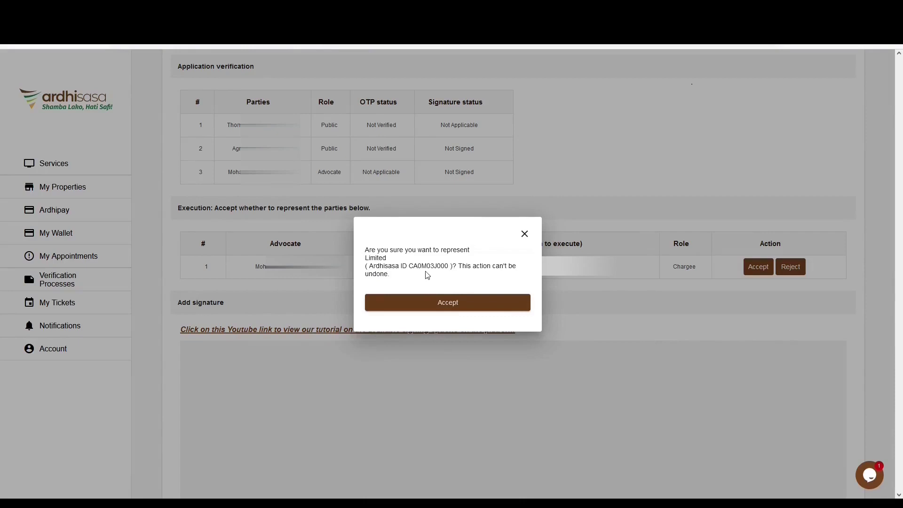
# Confirm representing the chargee and dismiss the success message
pyautogui.click(439, 304)
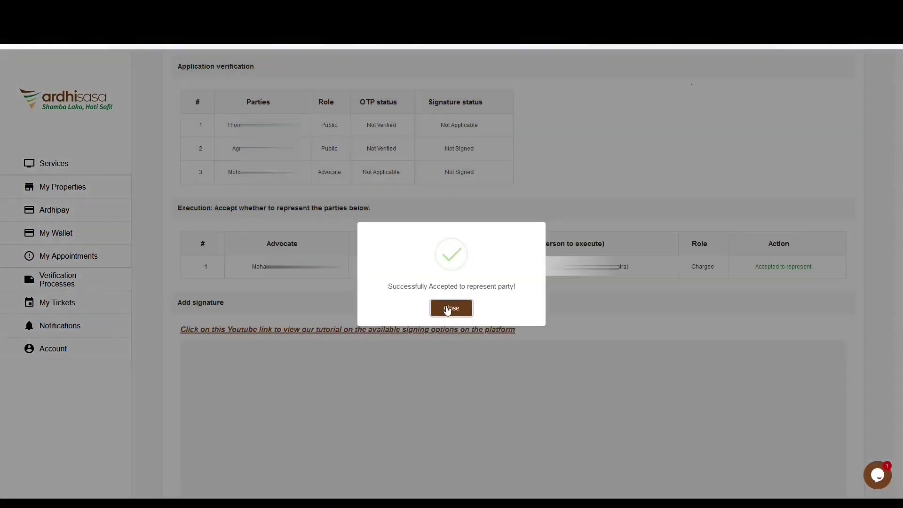
pyautogui.click(447, 307)
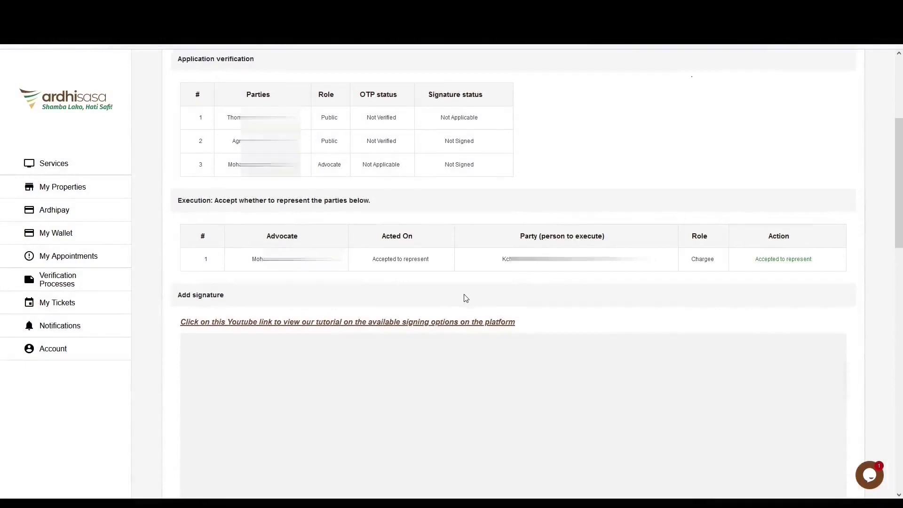
pyautogui.scroll(-4, 463, 296)
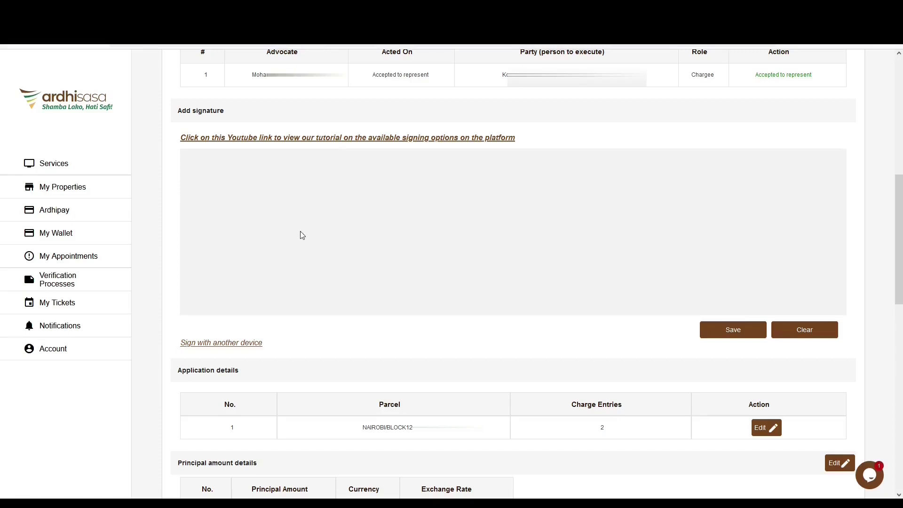
pyautogui.click(223, 347)
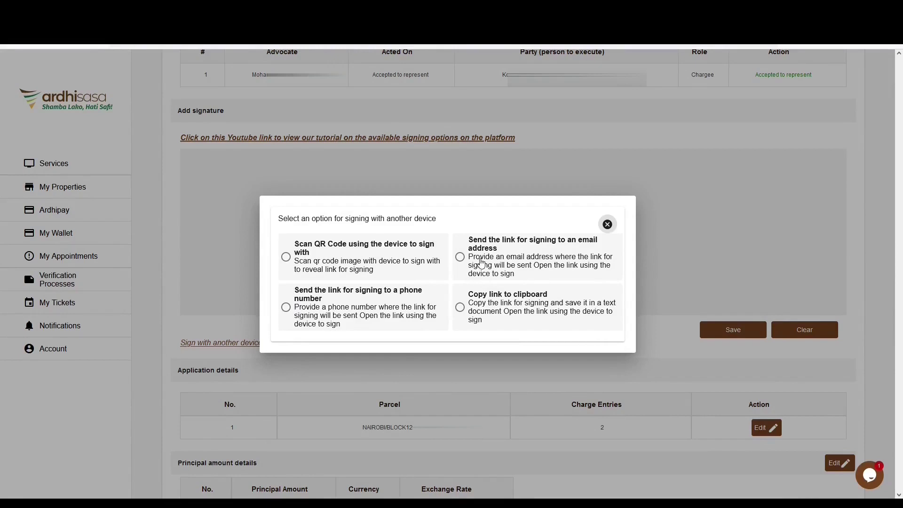
pyautogui.click(607, 224)
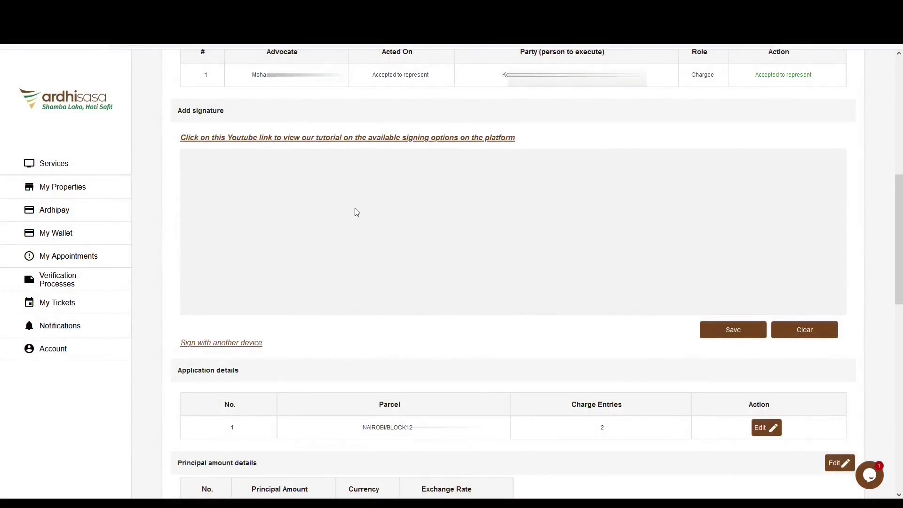
# Draw, clear and redraw the advocate's signature, then save and confirm it
pyautogui.moveTo(414, 221)
pyautogui.mouseDown()
pyautogui.moveTo(469, 216)
pyautogui.moveTo(460, 266)
pyautogui.moveTo(562, 255)
pyautogui.mouseUp()
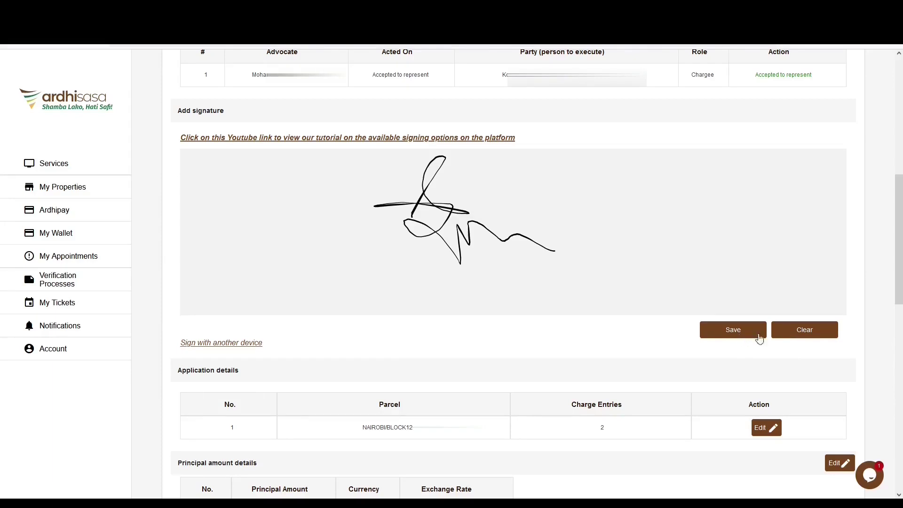
pyautogui.click(798, 335)
pyautogui.moveTo(433, 181); pyautogui.dragTo(385, 285)
pyautogui.moveTo(433, 185)
pyautogui.mouseDown()
pyautogui.moveTo(483, 256)
pyautogui.moveTo(388, 248)
pyautogui.moveTo(500, 264)
pyautogui.mouseUp()
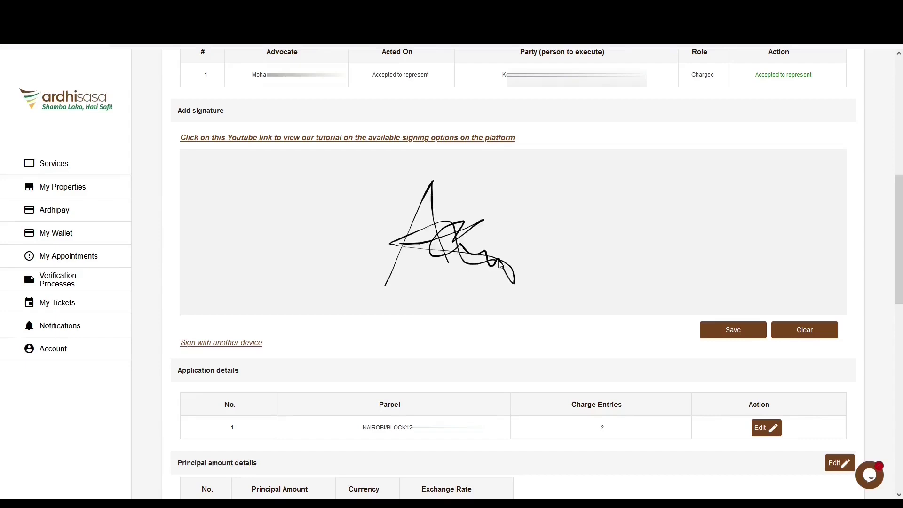
pyautogui.click(714, 339)
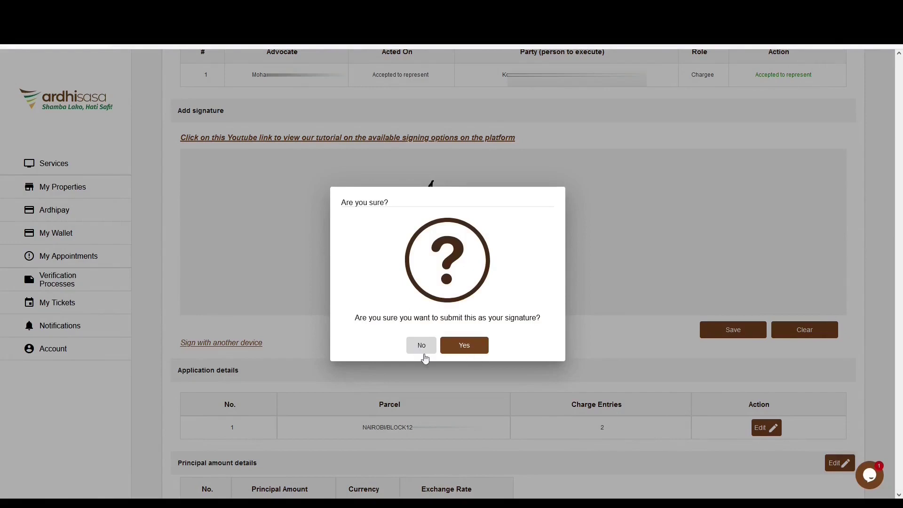
pyautogui.click(461, 346)
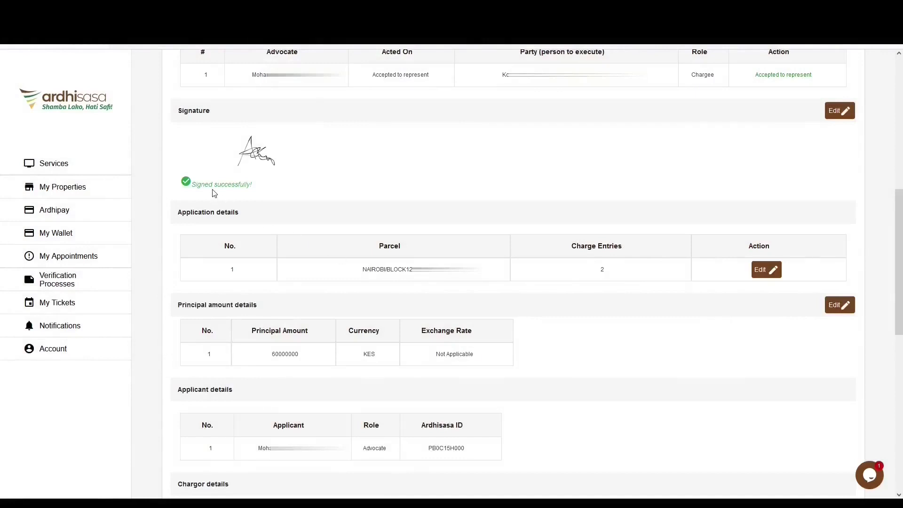
# Check the Signed status, then log in to the first public party's account
pyautogui.scroll(7, 465, 324)
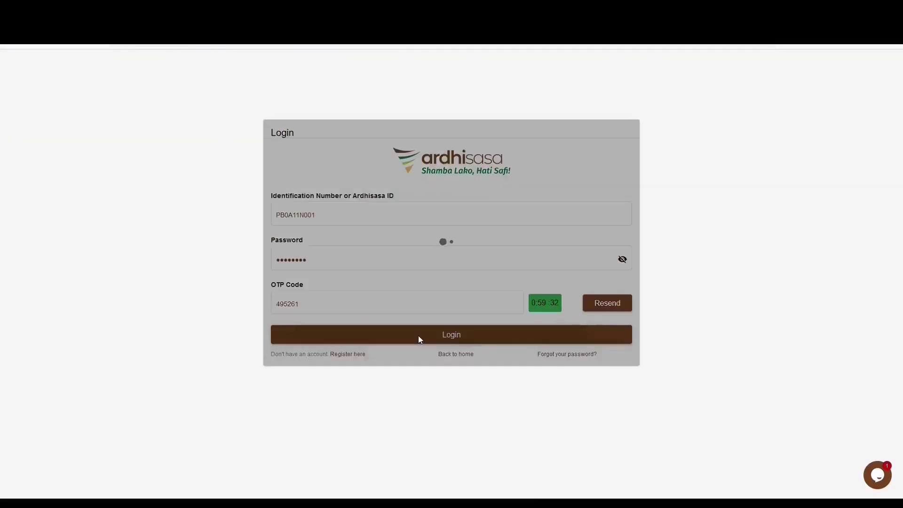
pyautogui.click(418, 335)
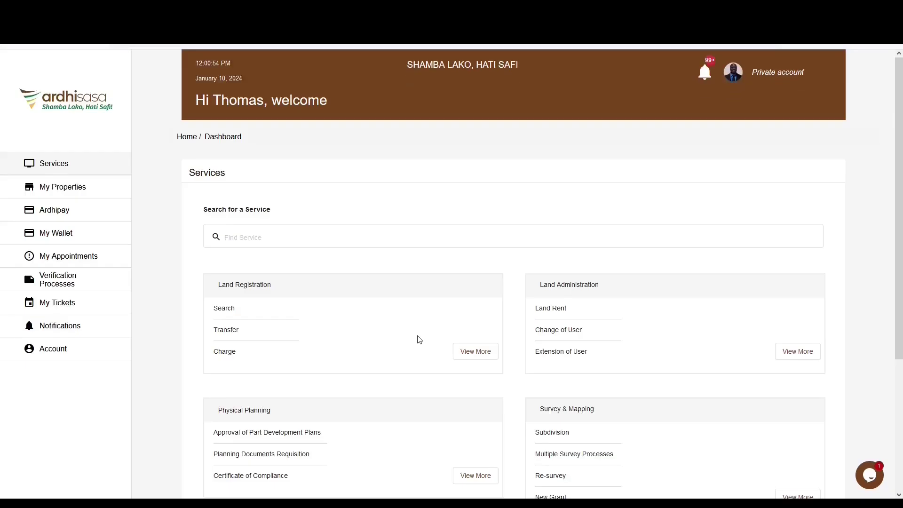
pyautogui.click(91, 332)
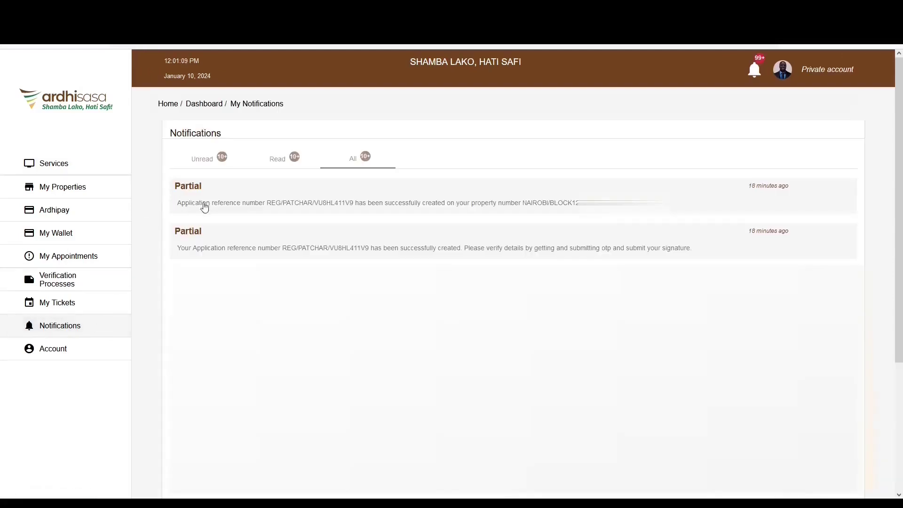
pyautogui.click(343, 207)
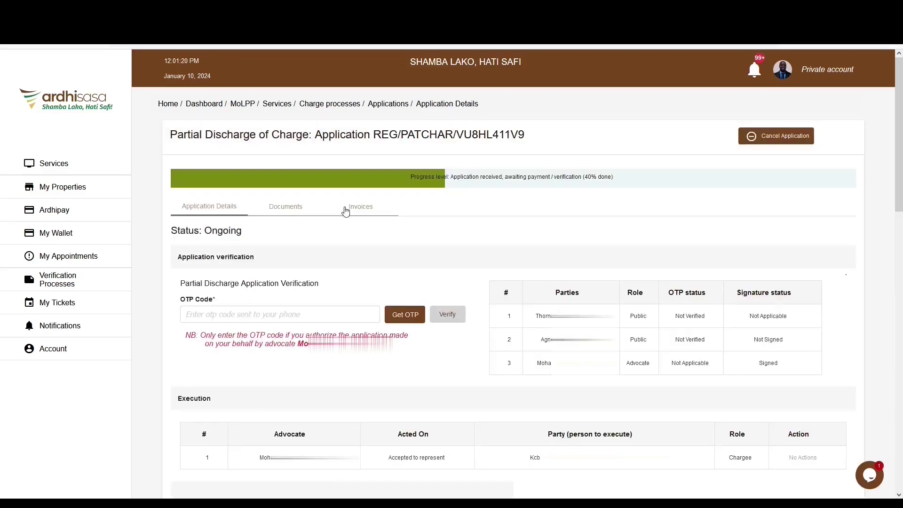
pyautogui.click(314, 316)
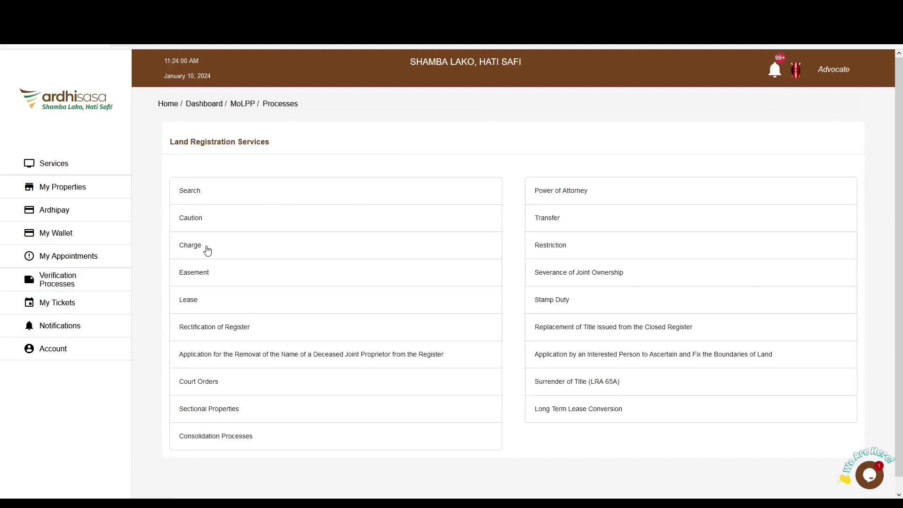
pyautogui.click(203, 249)
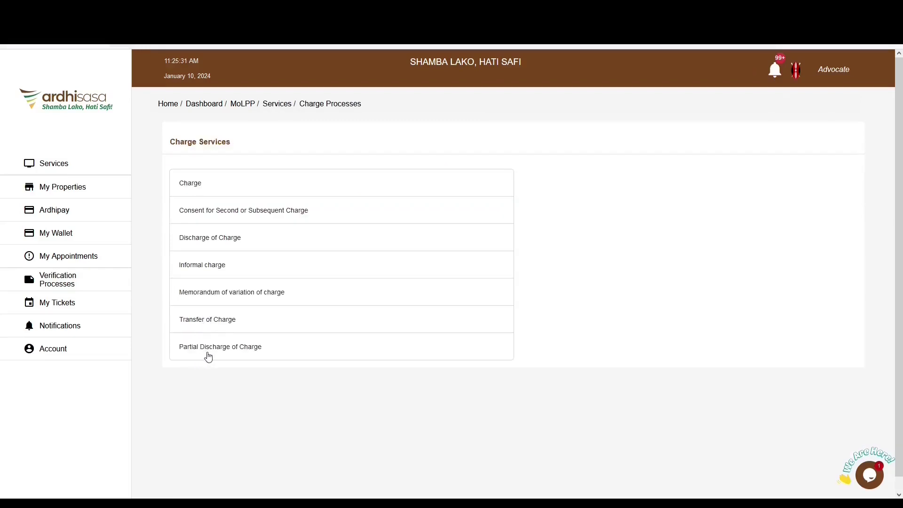
pyautogui.click(208, 356)
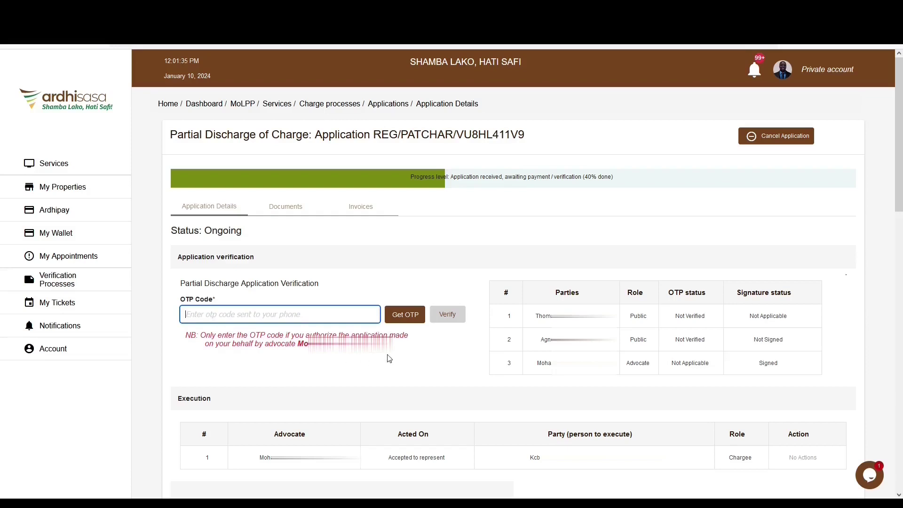
# Verify the first party with the OTP sent to their phone and dismiss the confirmation
pyautogui.click(399, 320)
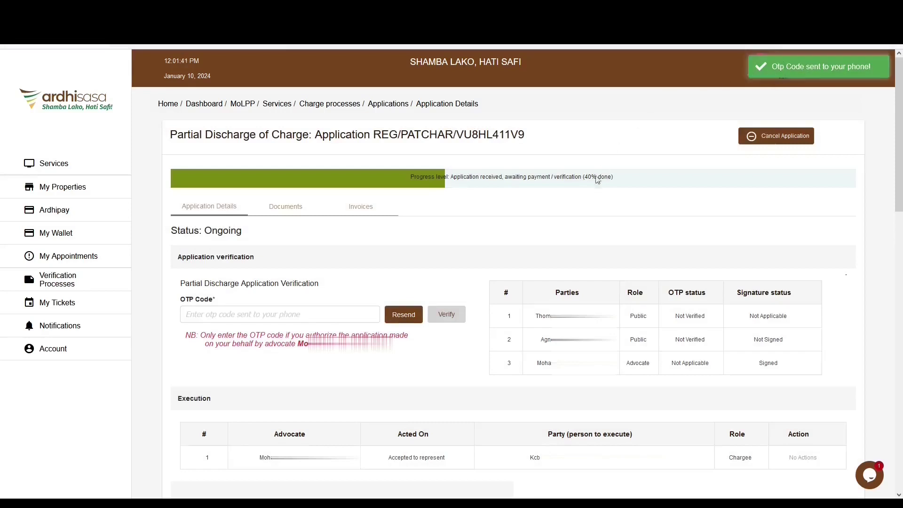
pyautogui.click(248, 314)
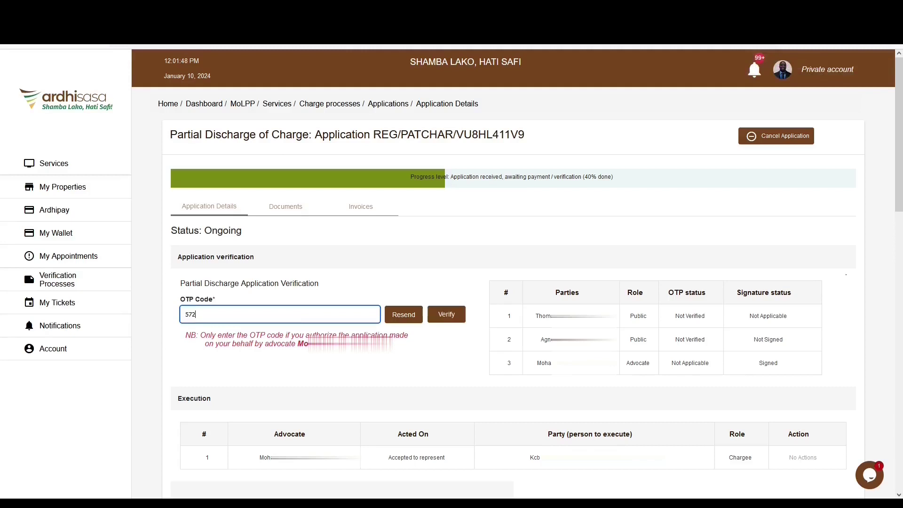
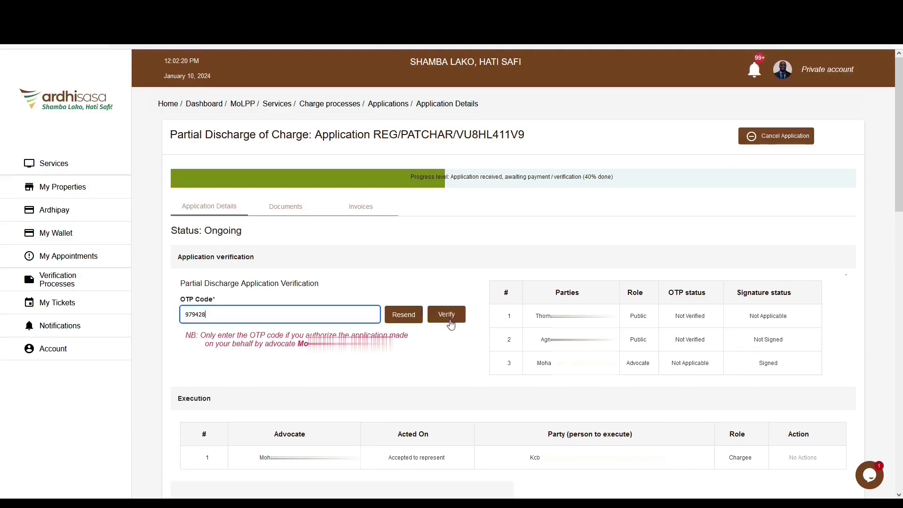
pyautogui.click(449, 322)
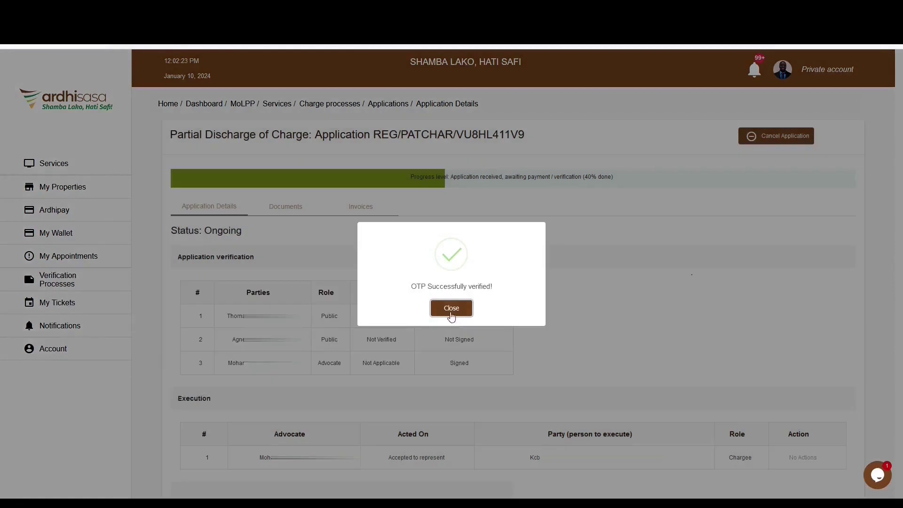
pyautogui.click(450, 312)
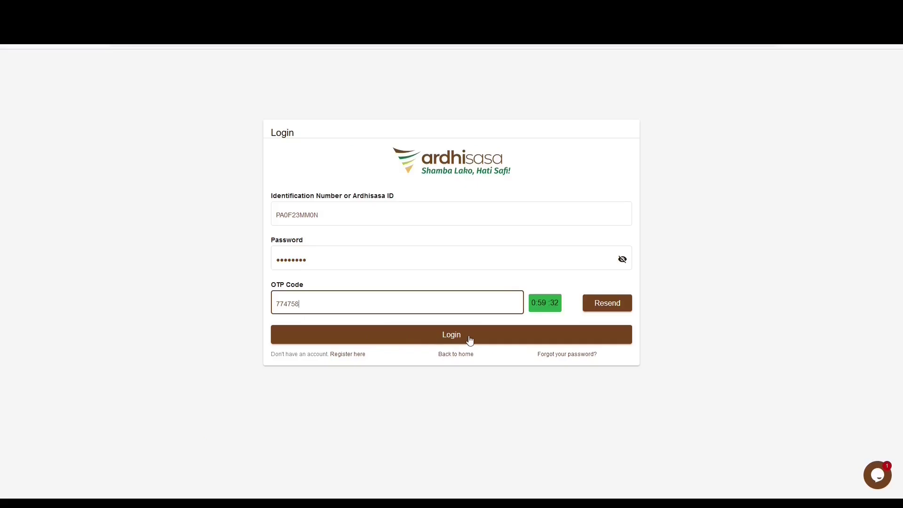
# Log in as the second party and verify with their pasted phone OTP
pyautogui.click(465, 338)
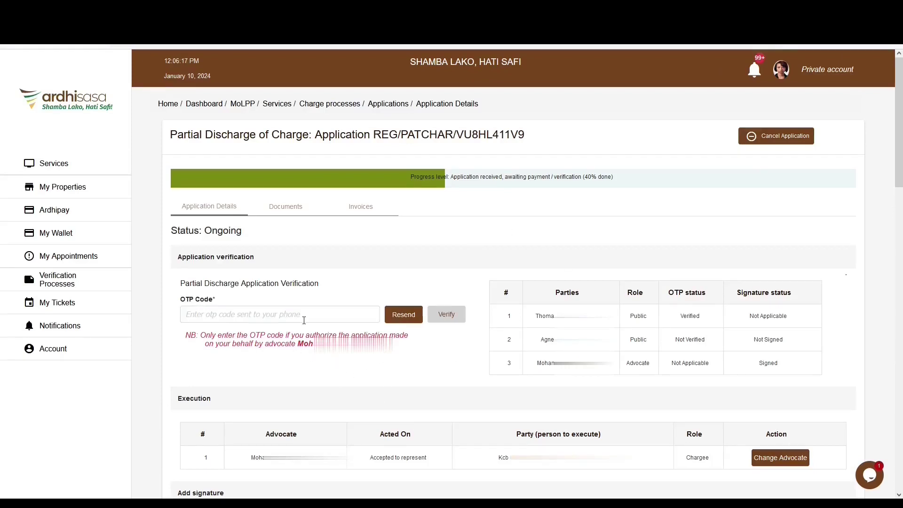
pyautogui.click(265, 316)
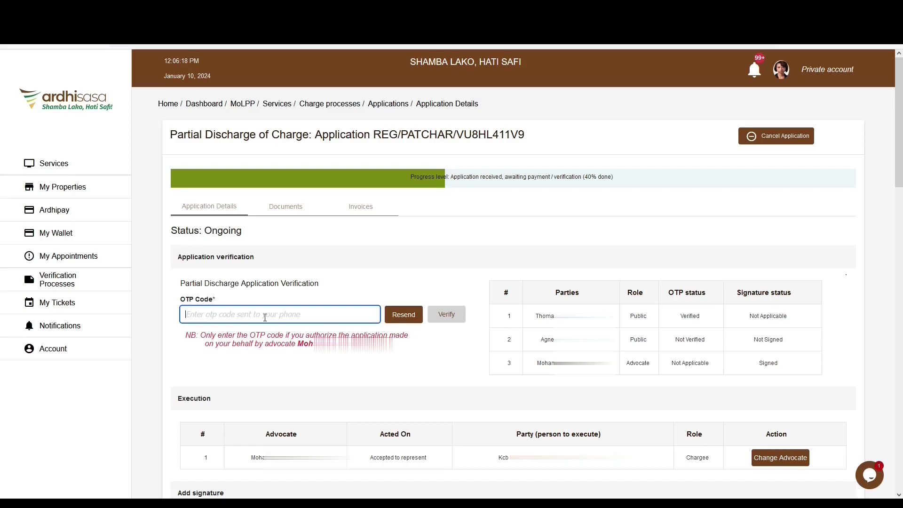
pyautogui.hotkey('ctrl', 'v')
pyautogui.click(442, 314)
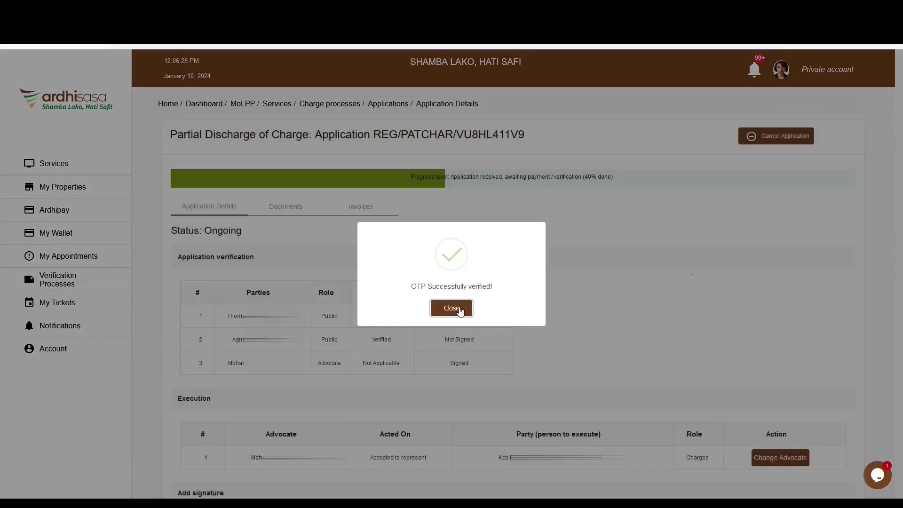
# Close the verification message, then draw, save and confirm the second party's signature
pyautogui.click(446, 309)
pyautogui.scroll(-6, 596, 336)
pyautogui.moveTo(420, 291); pyautogui.dragTo(432, 333)
pyautogui.moveTo(443, 302)
pyautogui.mouseDown()
pyautogui.moveTo(473, 352)
pyautogui.moveTo(498, 364)
pyautogui.mouseUp()
pyautogui.moveTo(429, 376); pyautogui.dragTo(453, 388)
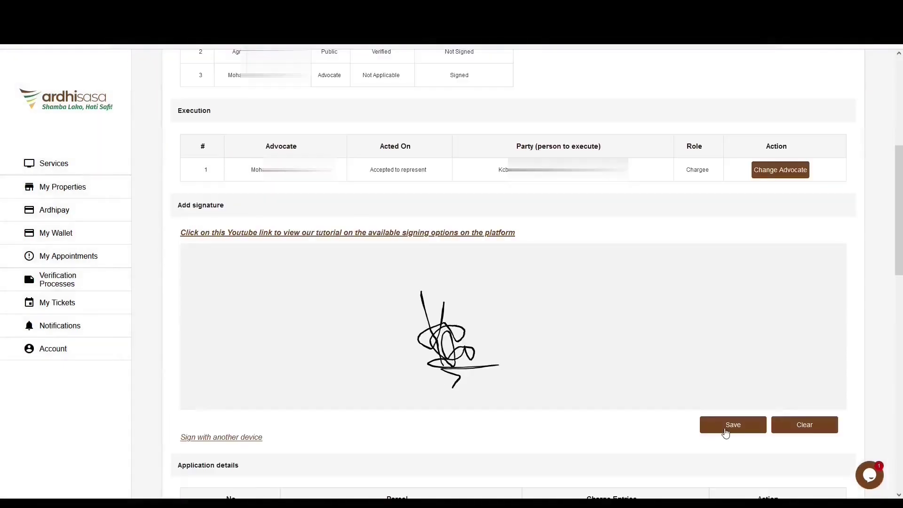
pyautogui.click(727, 430)
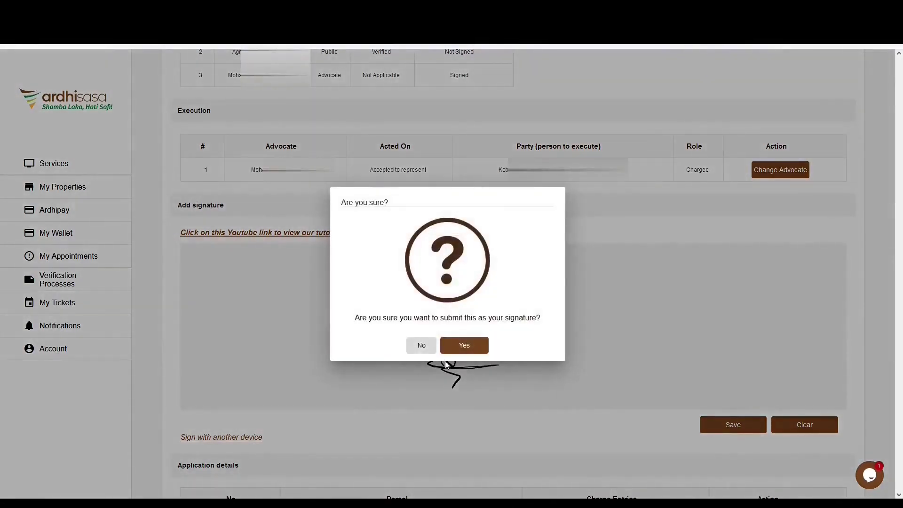
pyautogui.click(454, 348)
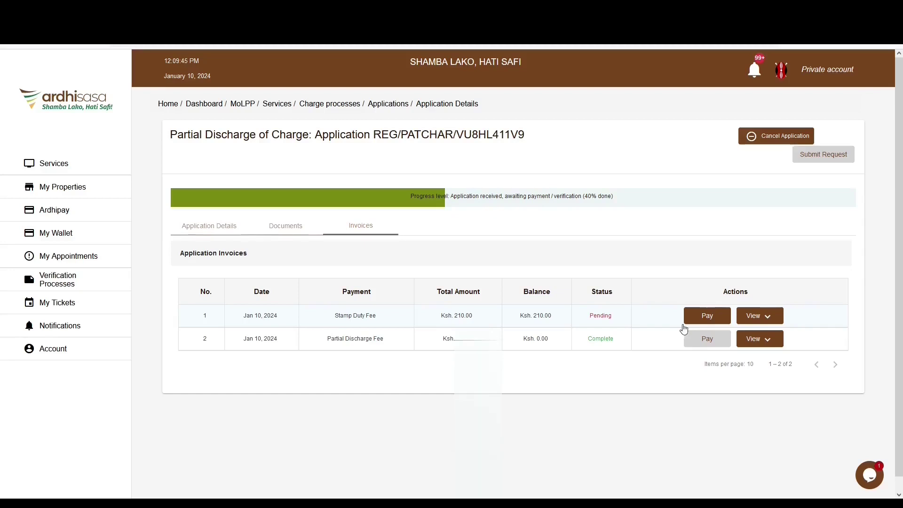
# Pay the Ksh. 210.00 Stamp Duty Fee and bring up its receipt viewing options
pyautogui.click(692, 319)
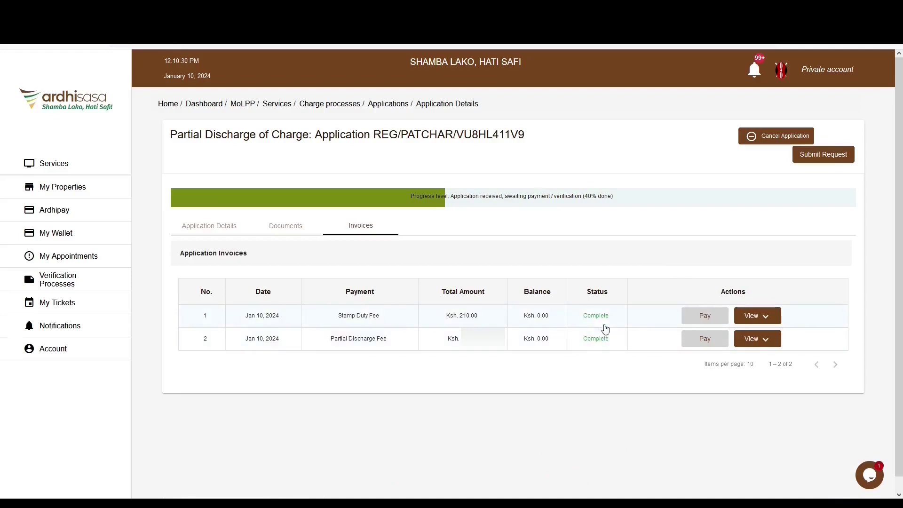
pyautogui.click(755, 315)
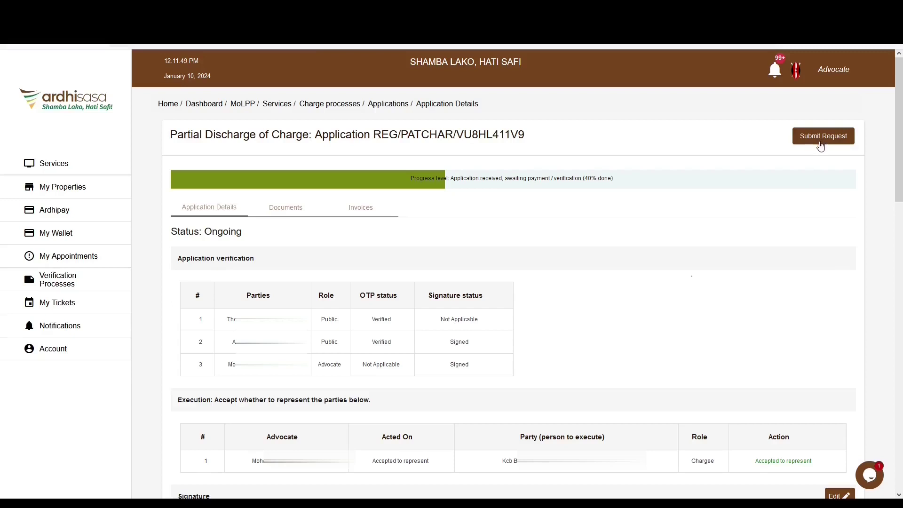
# Submit the Partial Discharge of Charge request, confirm it, and reload the details page
pyautogui.click(820, 142)
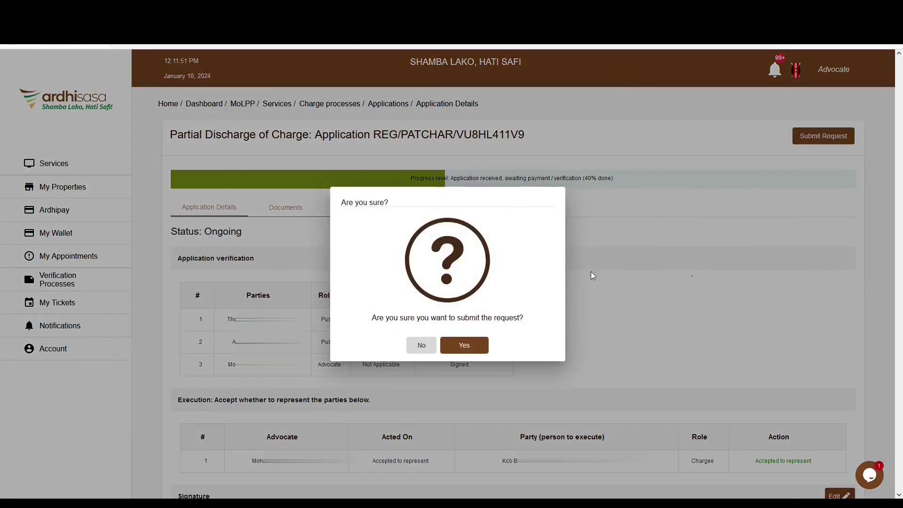
pyautogui.click(465, 348)
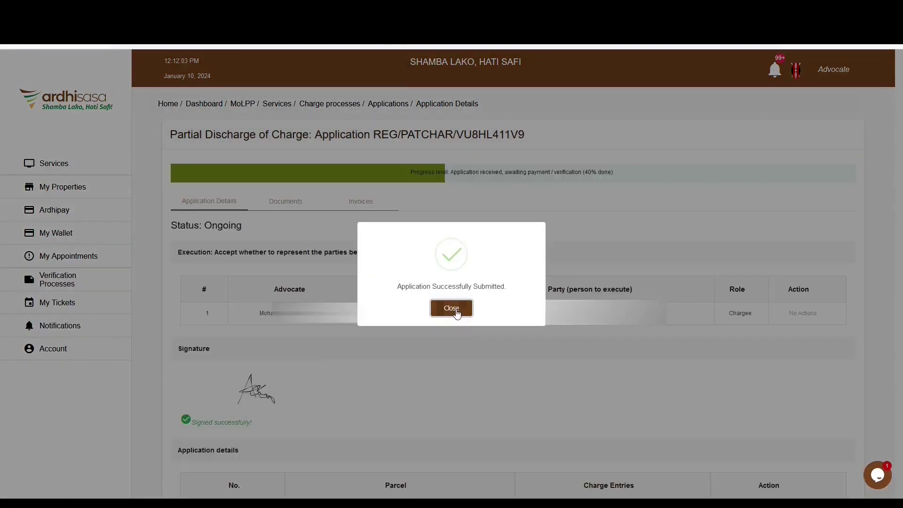
pyautogui.click(455, 310)
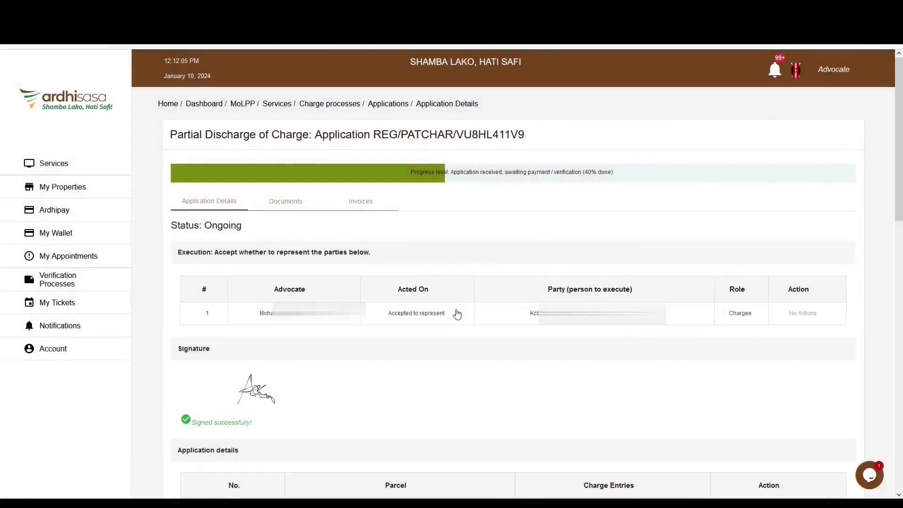
pyautogui.press('F5')
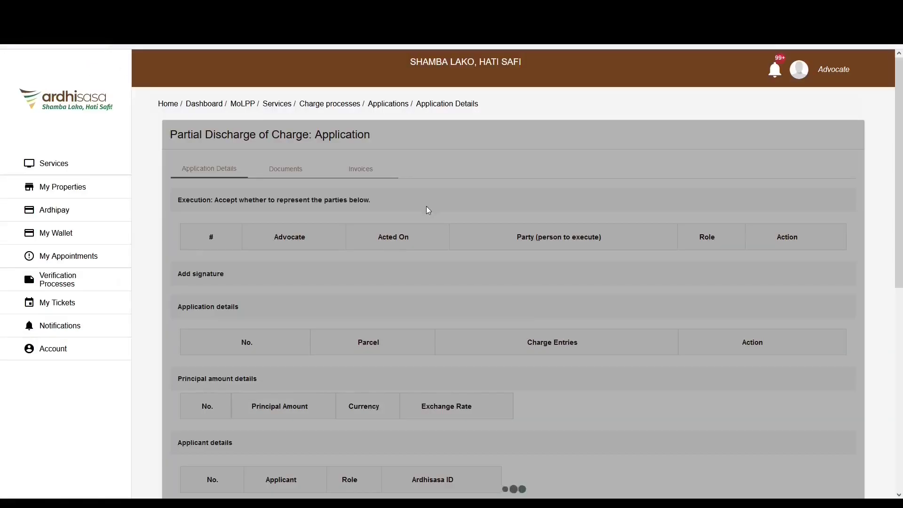